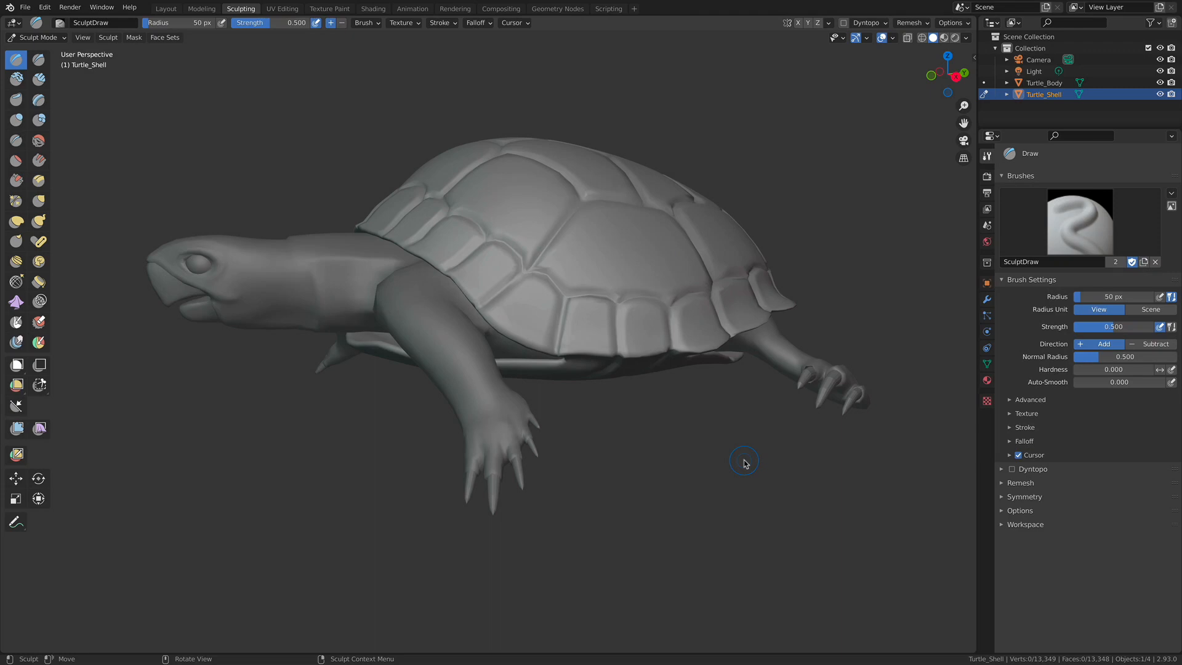
Step: Switch the turtle shell from Sculpt Mode to Object Mode
mouse_move(534, 374)
middle_mouse_down()
mouse_move(538, 390)
mouse_move(673, 282)
mouse_move(495, 396)
mouse_move(585, 369)
mouse_move(572, 364)
mouse_move(585, 348)
mouse_move(586, 358)
middle_mouse_up()
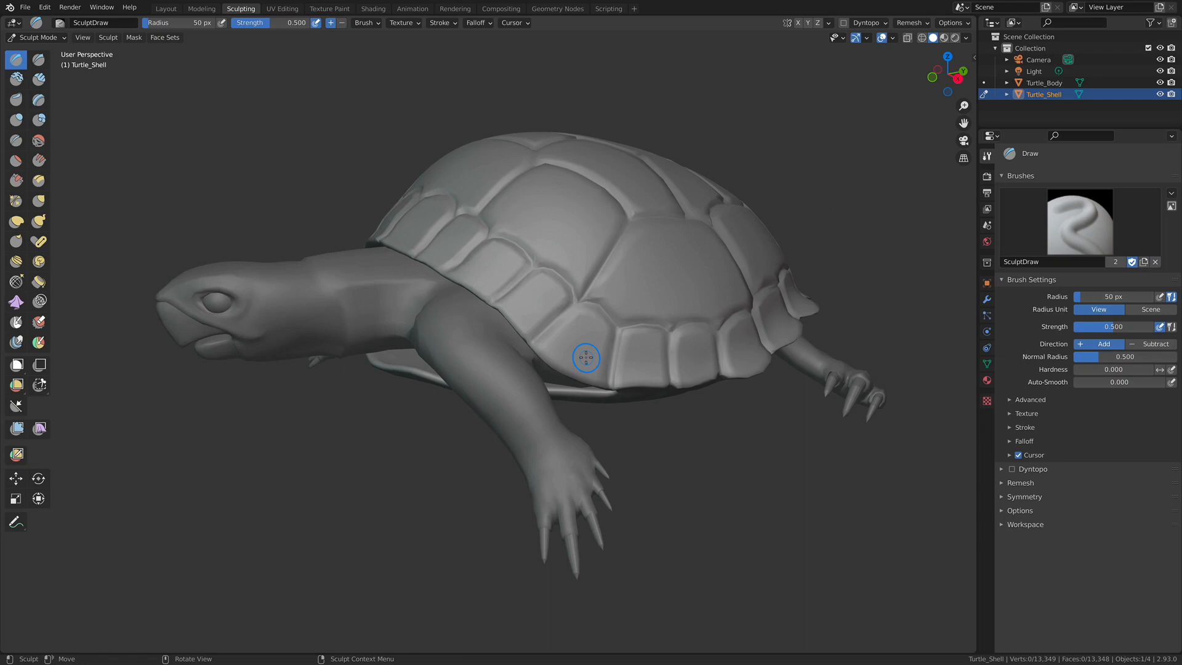
left_click(34, 38)
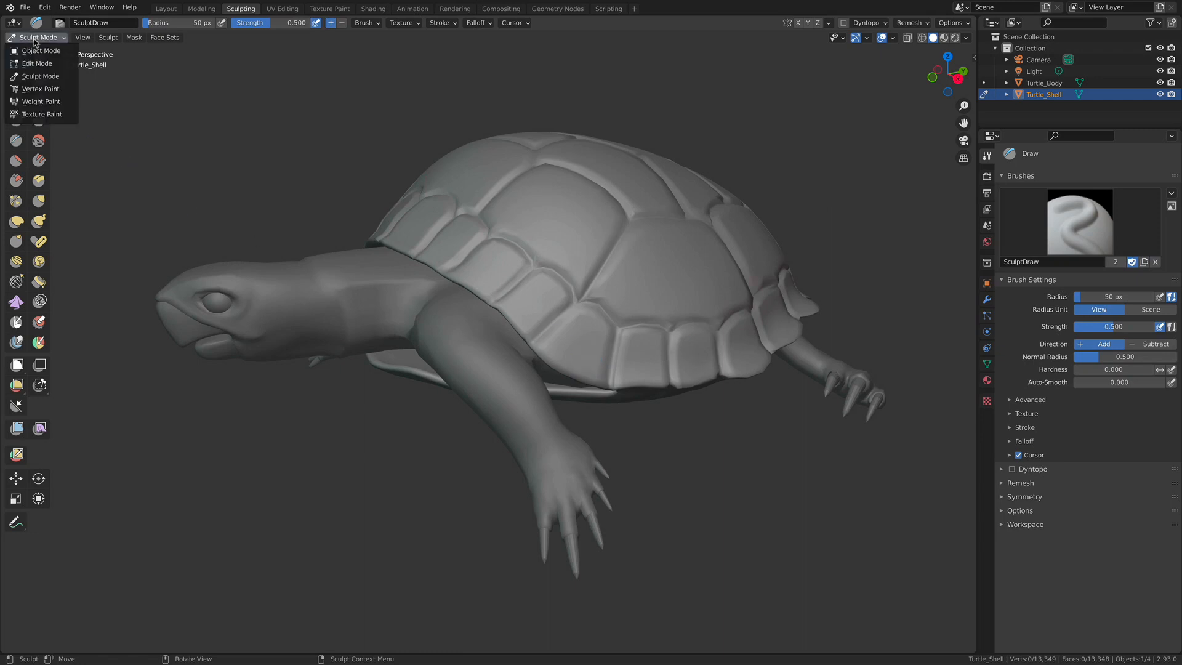
left_click(37, 48)
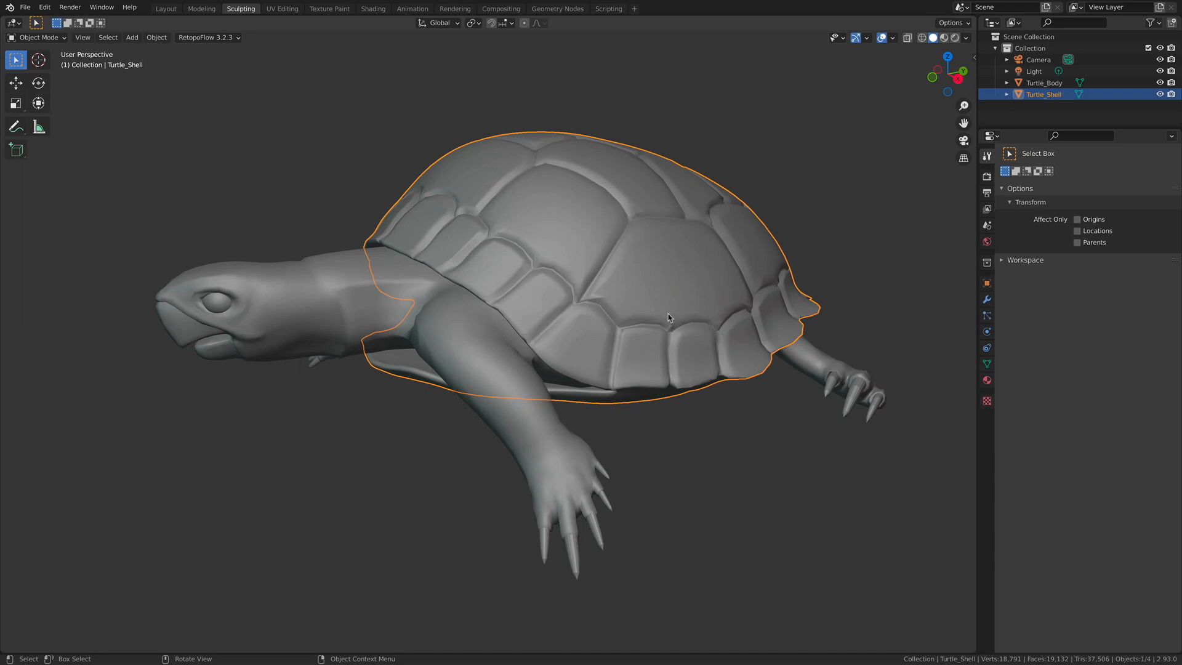
Step: Select the turtle's body and shell in turn to examine how the model is divided into two objects
left_click(350, 320)
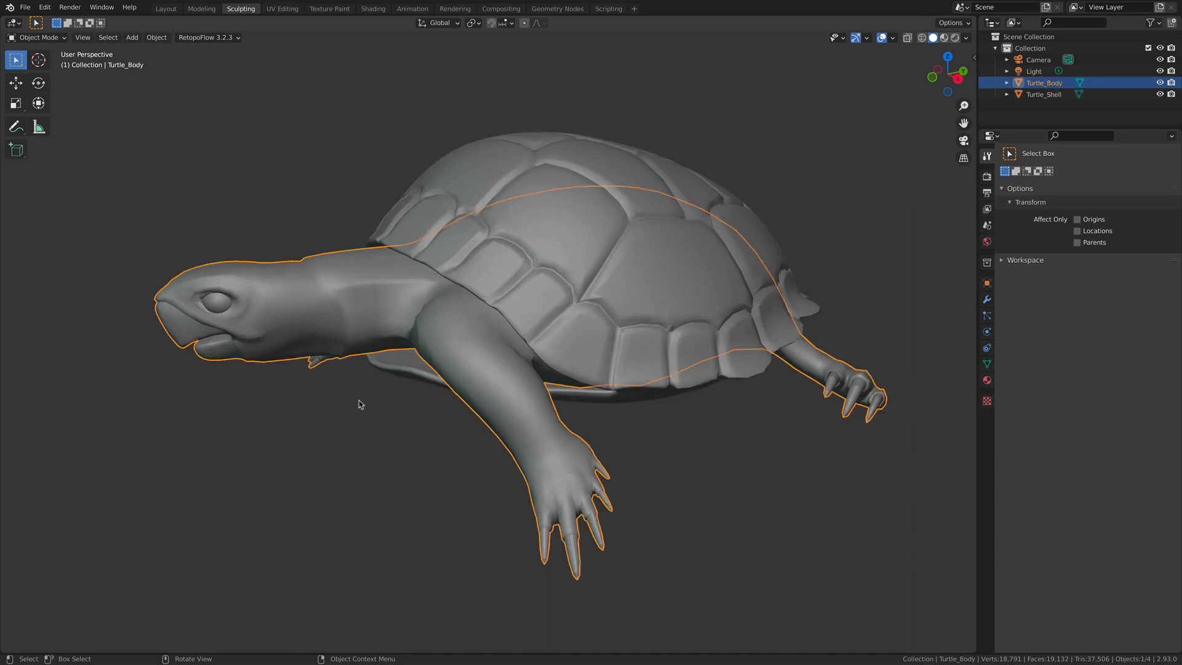
left_click(502, 331)
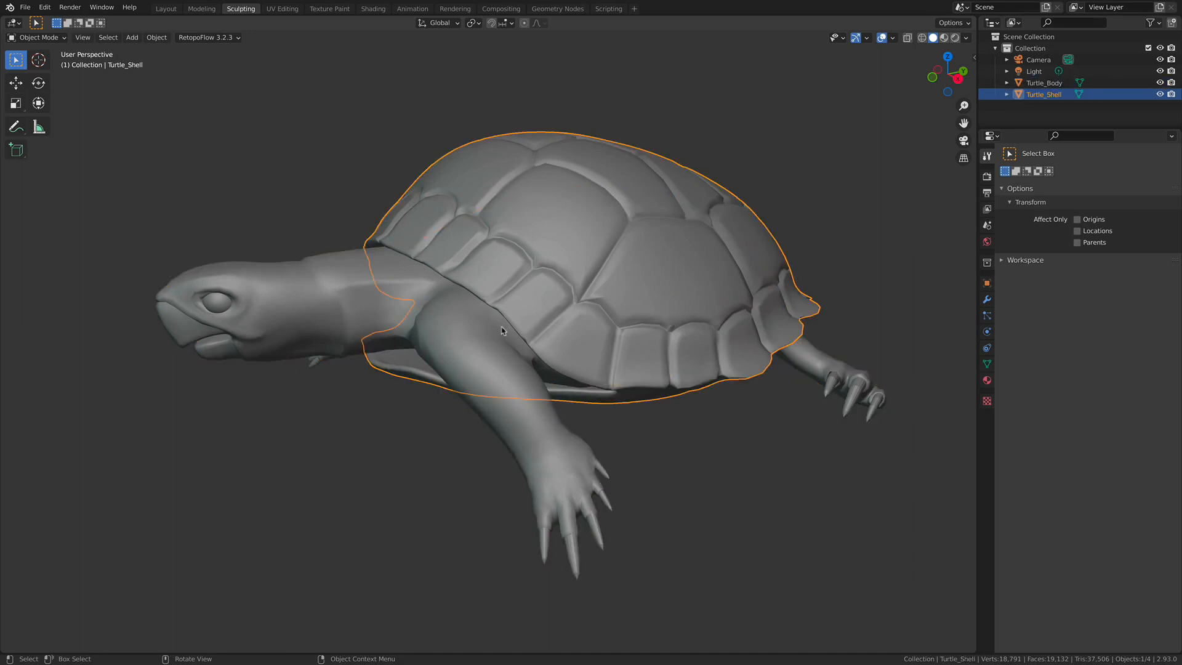
left_click(395, 307)
left_click(409, 306)
left_click(411, 306)
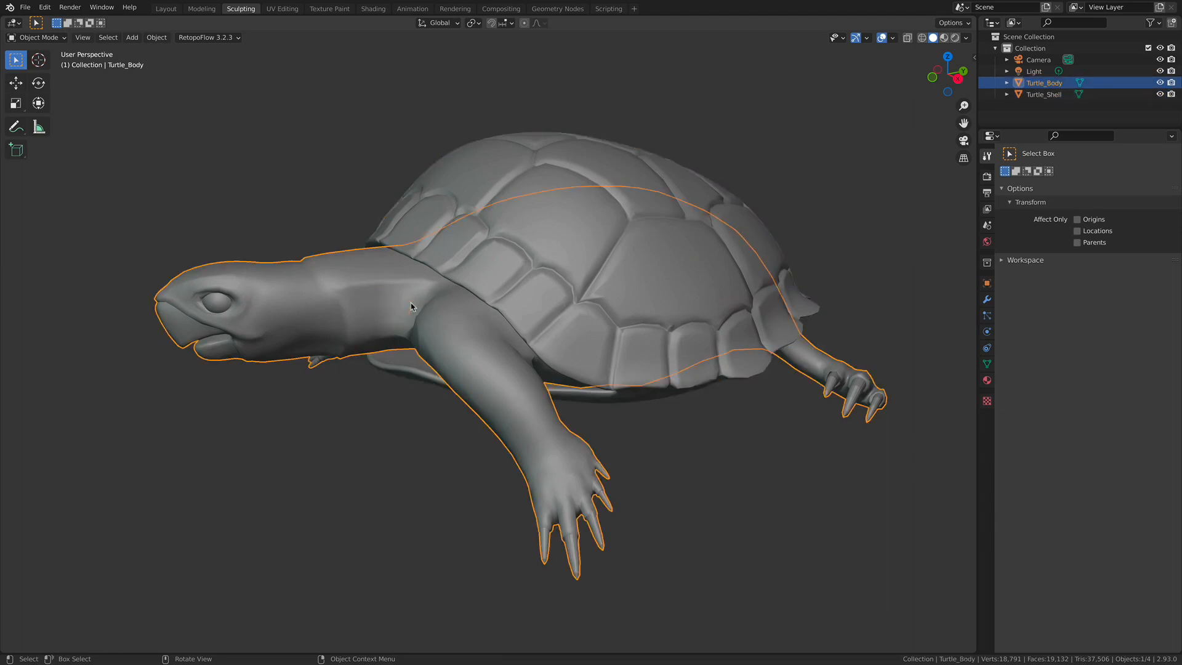
left_click(612, 290)
middle_click_drag(612, 290, 445, 286)
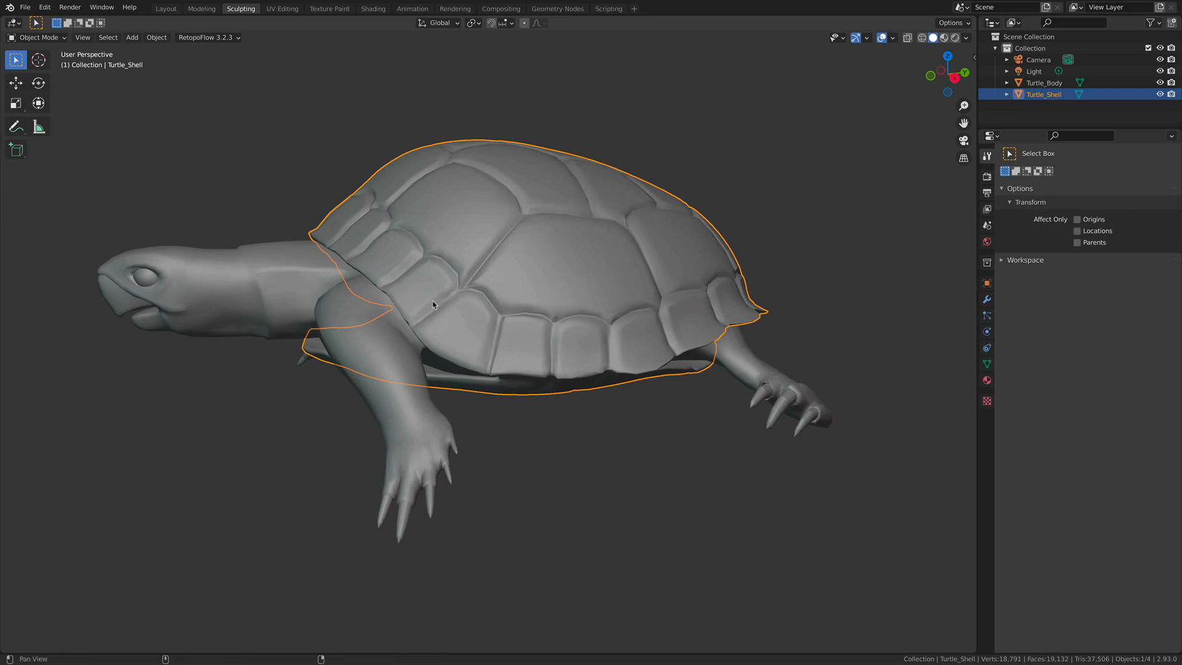
middle_click_drag(430, 300, 468, 298, "shift")
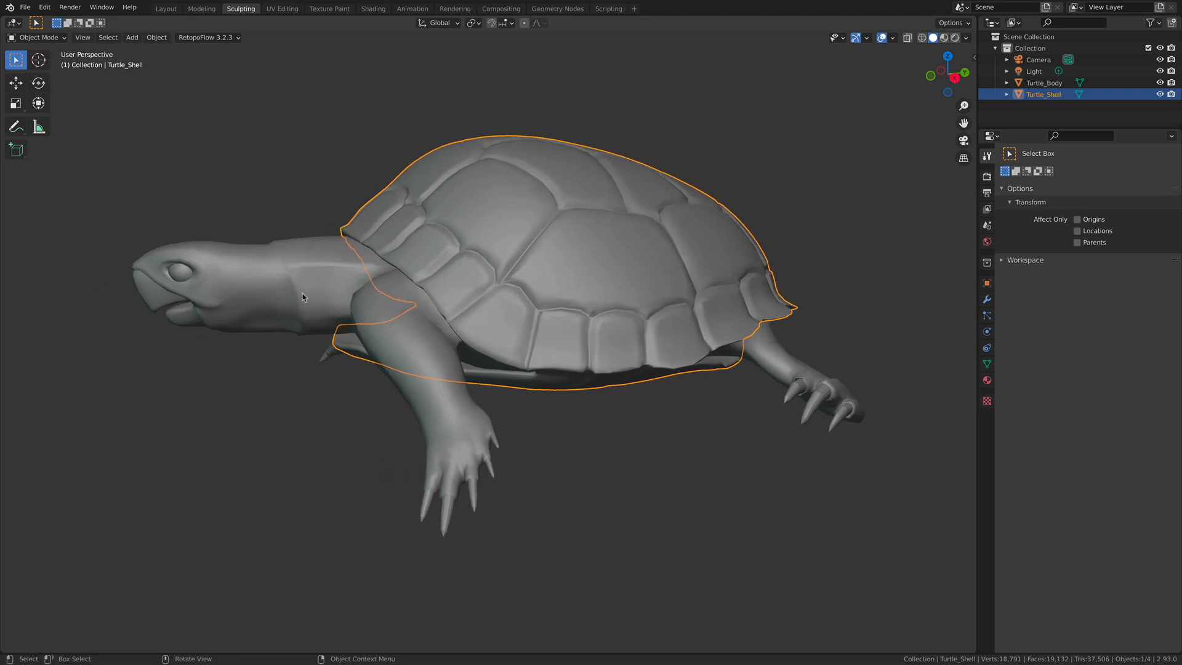
left_click(288, 284)
left_click(440, 237)
mouse_move(515, 301)
middle_mouse_down()
mouse_move(491, 282)
mouse_move(536, 308)
mouse_move(504, 311)
middle_mouse_up()
left_click(380, 359)
left_click(425, 320)
left_click(394, 340)
left_click(438, 335)
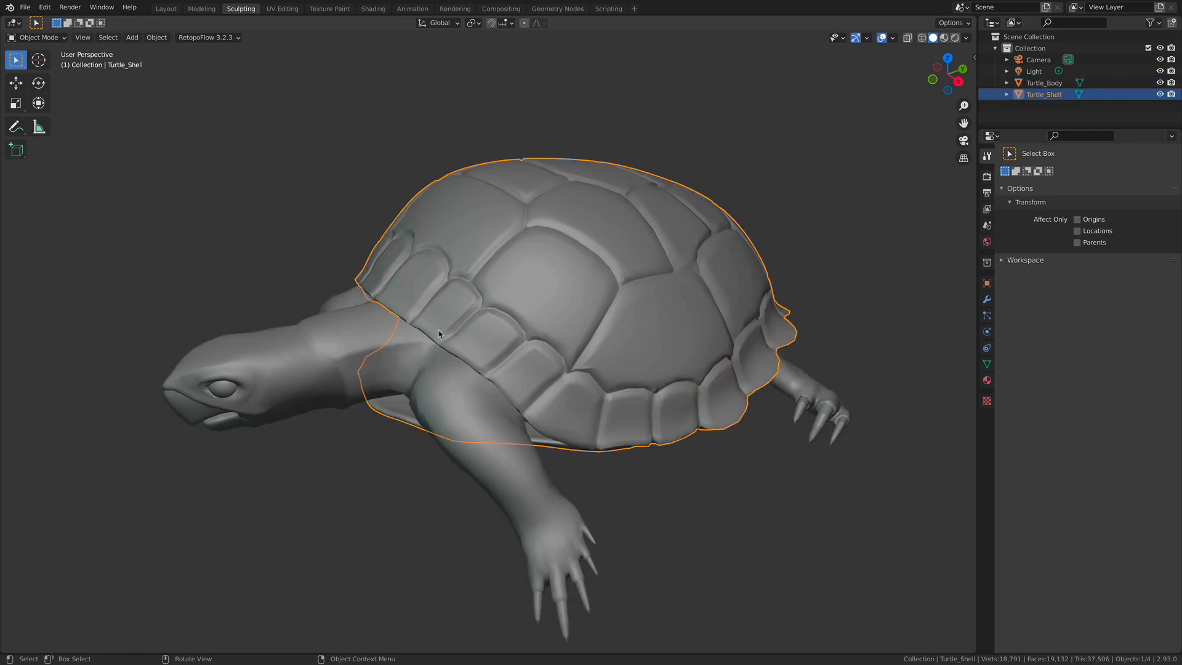
Step: Examine how the shell sits around the neck, legs and underside of the body from several angles
middle_click_drag(692, 482, 524, 450)
left_click(292, 356)
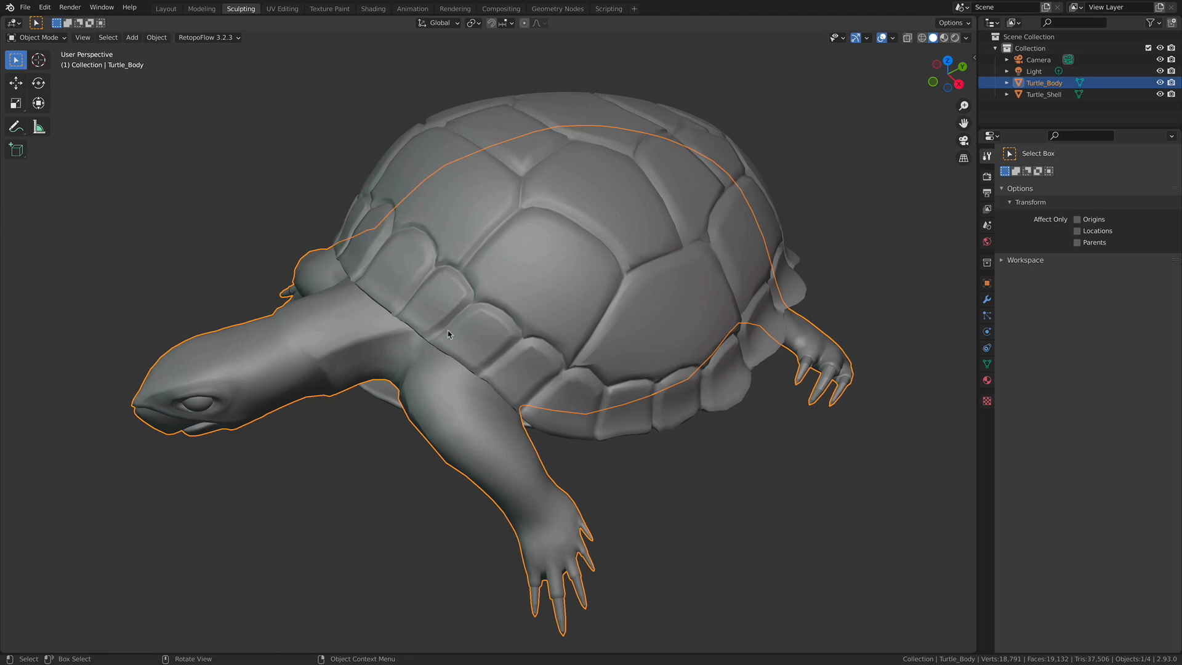
left_click(460, 319)
middle_click_drag(463, 323, 269, 342)
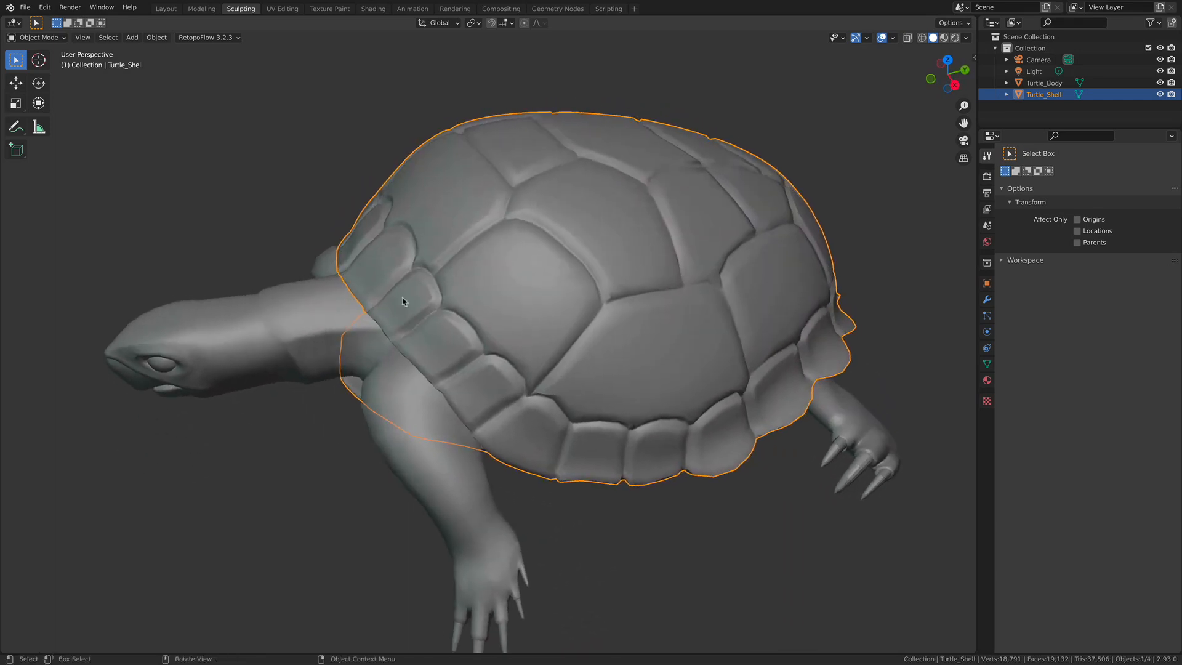
left_click(268, 343)
left_click(462, 278)
left_click(344, 388)
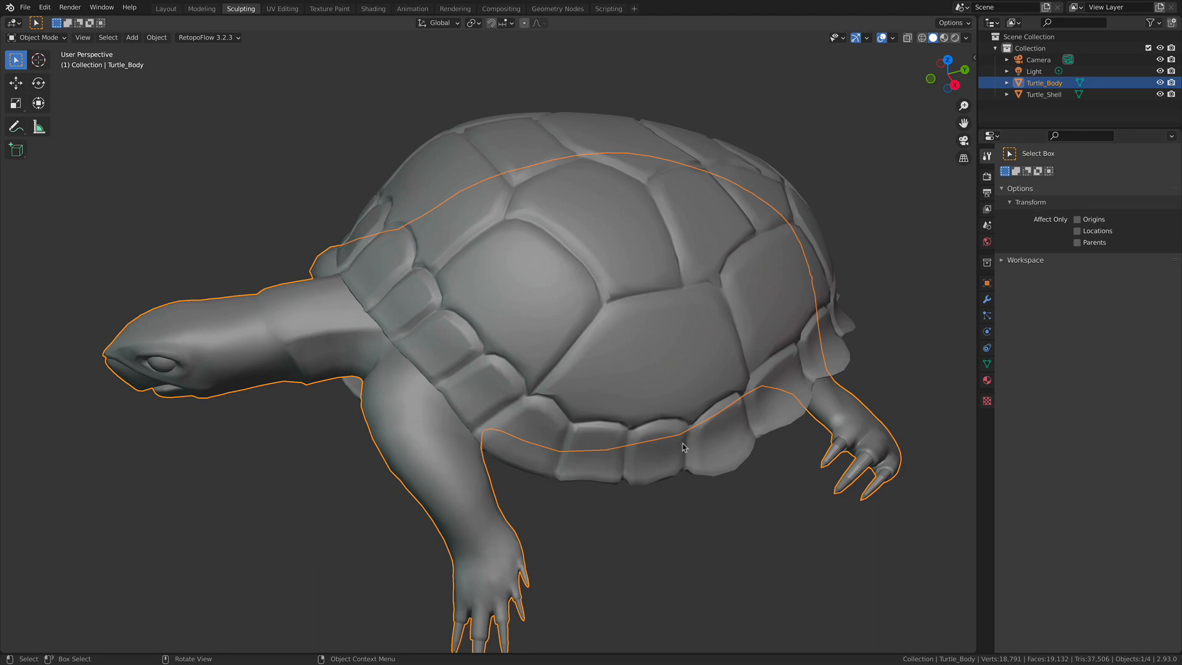
mouse_move(441, 338)
middle_mouse_down()
mouse_move(463, 236)
mouse_move(464, 285)
mouse_move(483, 319)
mouse_move(488, 298)
mouse_move(437, 324)
mouse_move(460, 331)
mouse_move(589, 299)
mouse_move(444, 349)
middle_mouse_up()
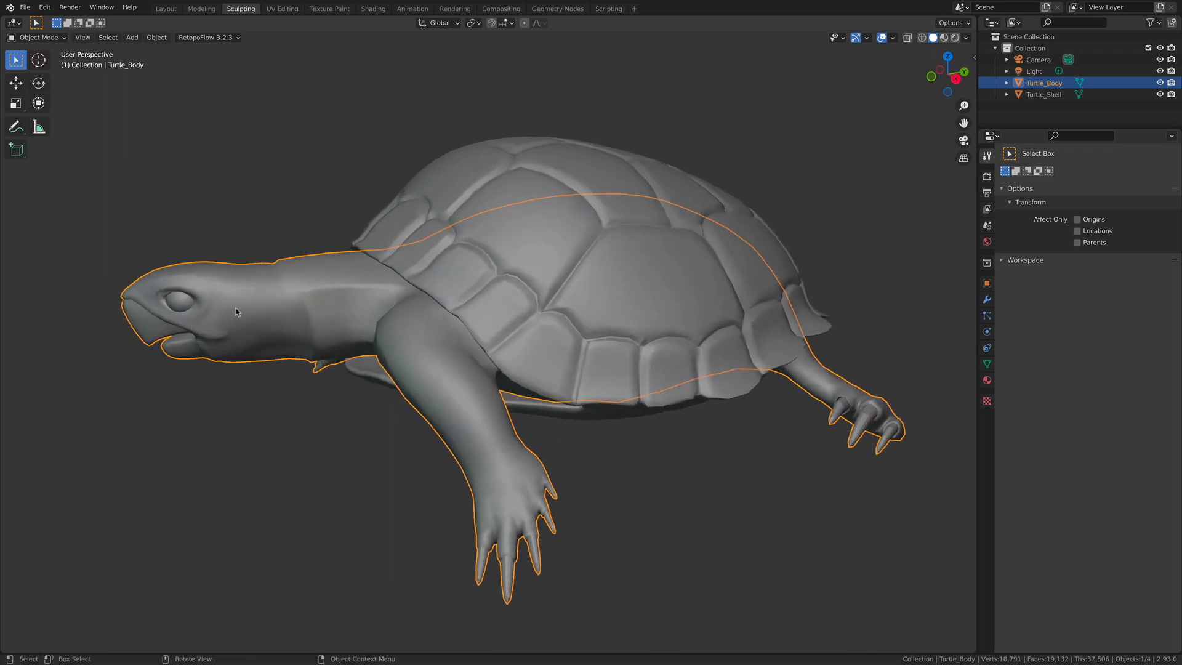
middle_click_drag(443, 390, 438, 407)
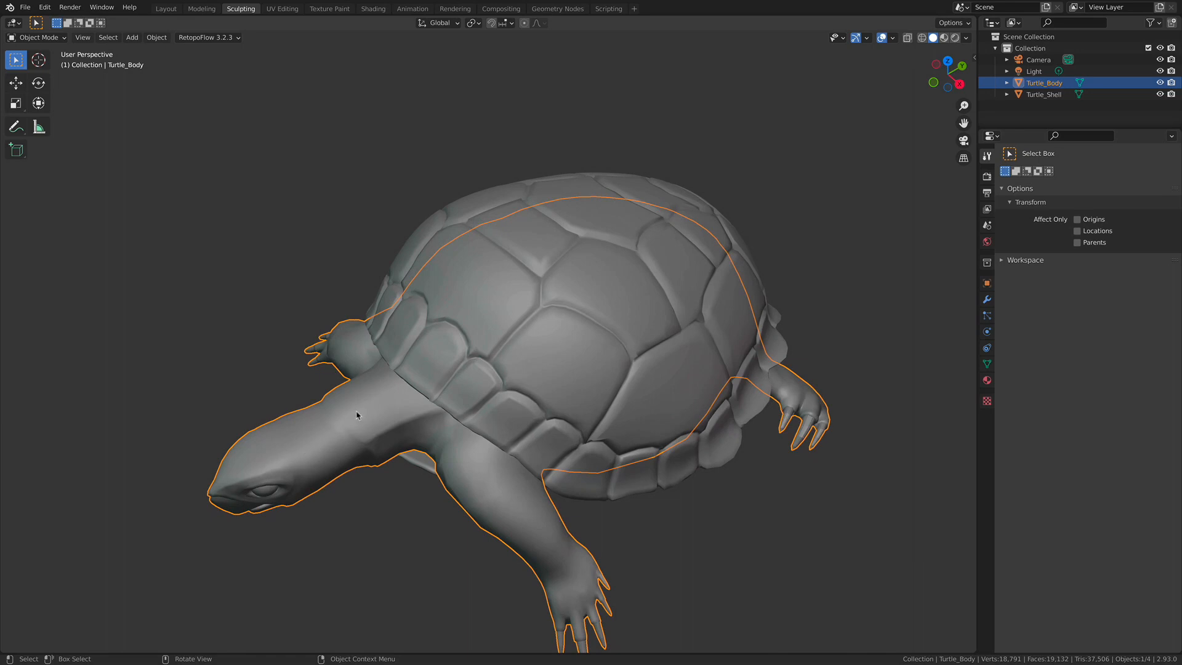
middle_click_drag(599, 367, 577, 349)
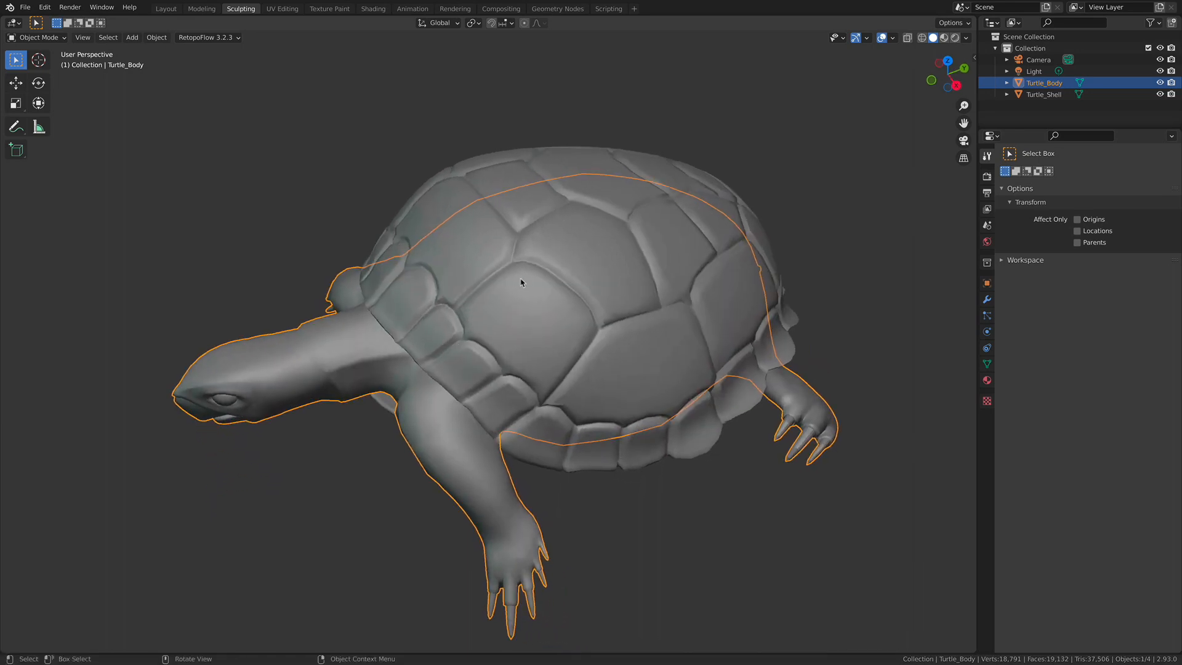
middle_click_drag(676, 287, 401, 245)
middle_click_drag(733, 272, 573, 321)
left_click(561, 224)
left_click(367, 338)
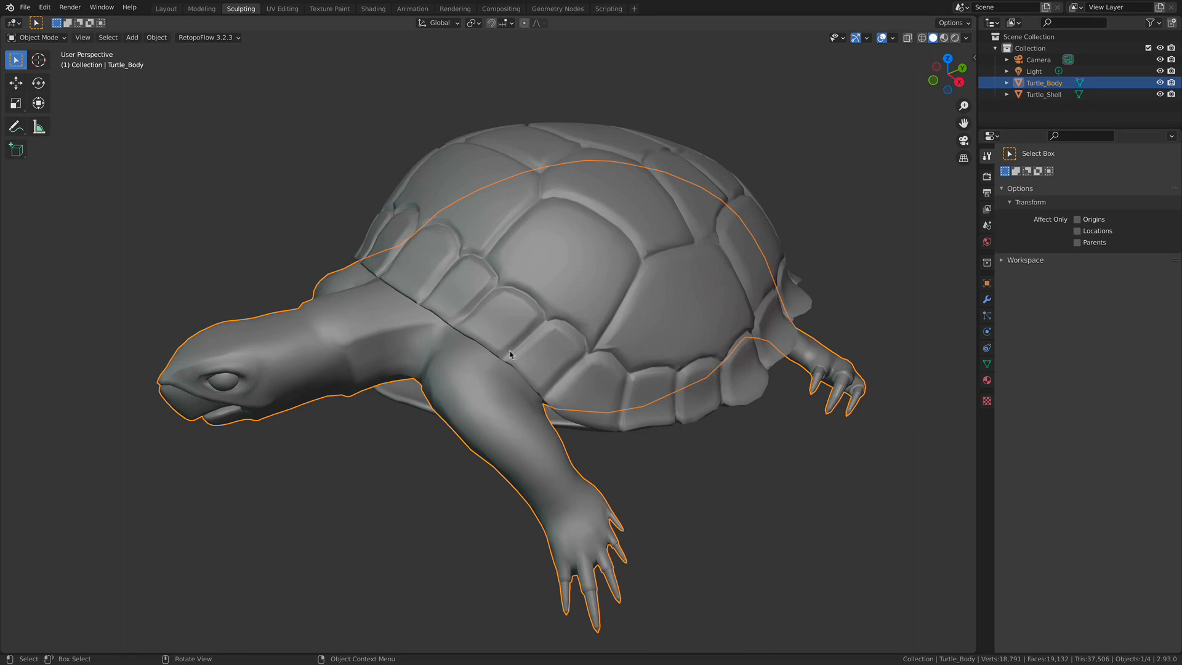
left_click(519, 245)
middle_click_drag(518, 245, 559, 275)
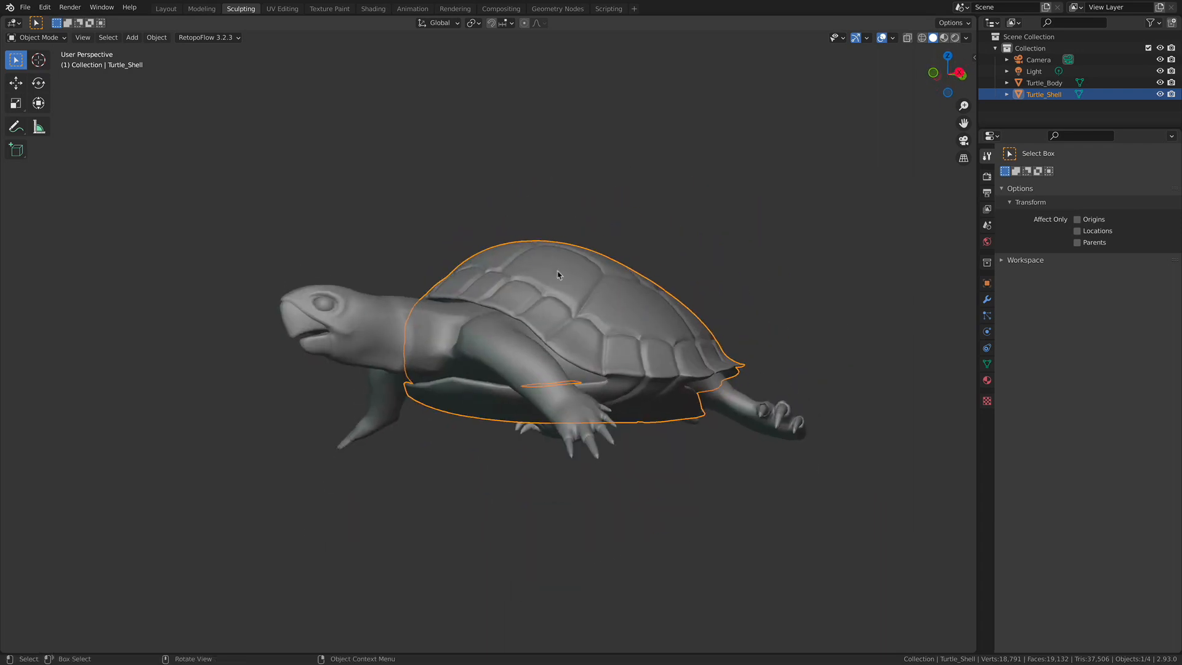
middle_click_drag(559, 275, 498, 357)
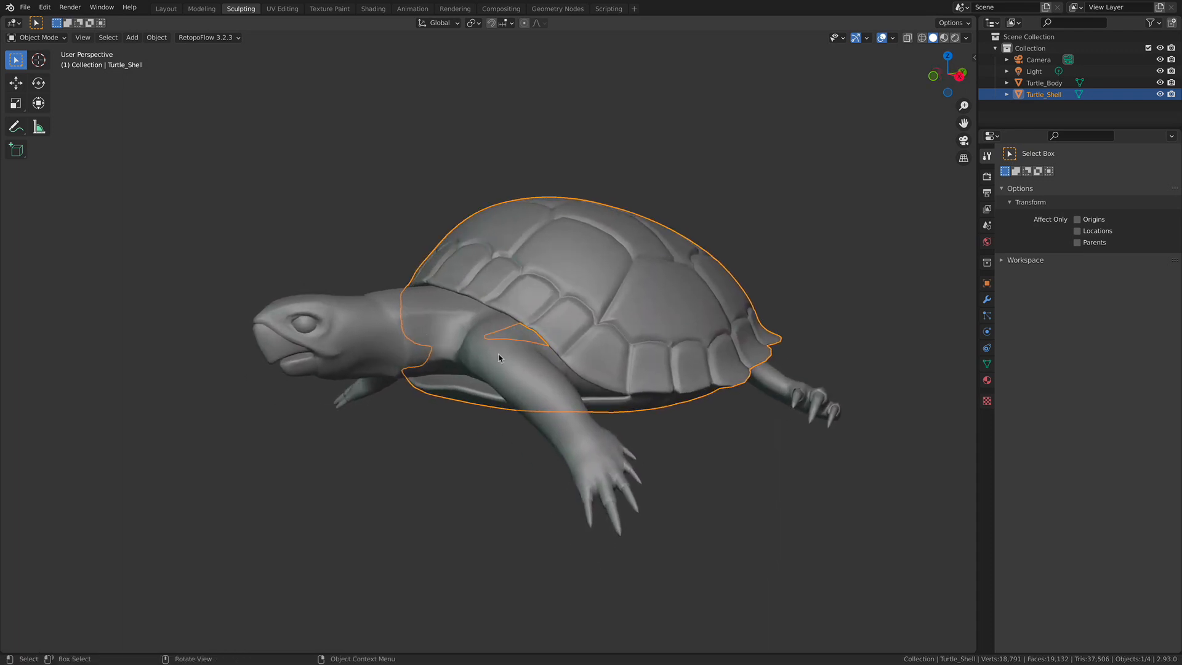
Step: Select the turtle body and enter Edit Mode with face selection
left_click(403, 330)
scroll(403, 330, "up", 6)
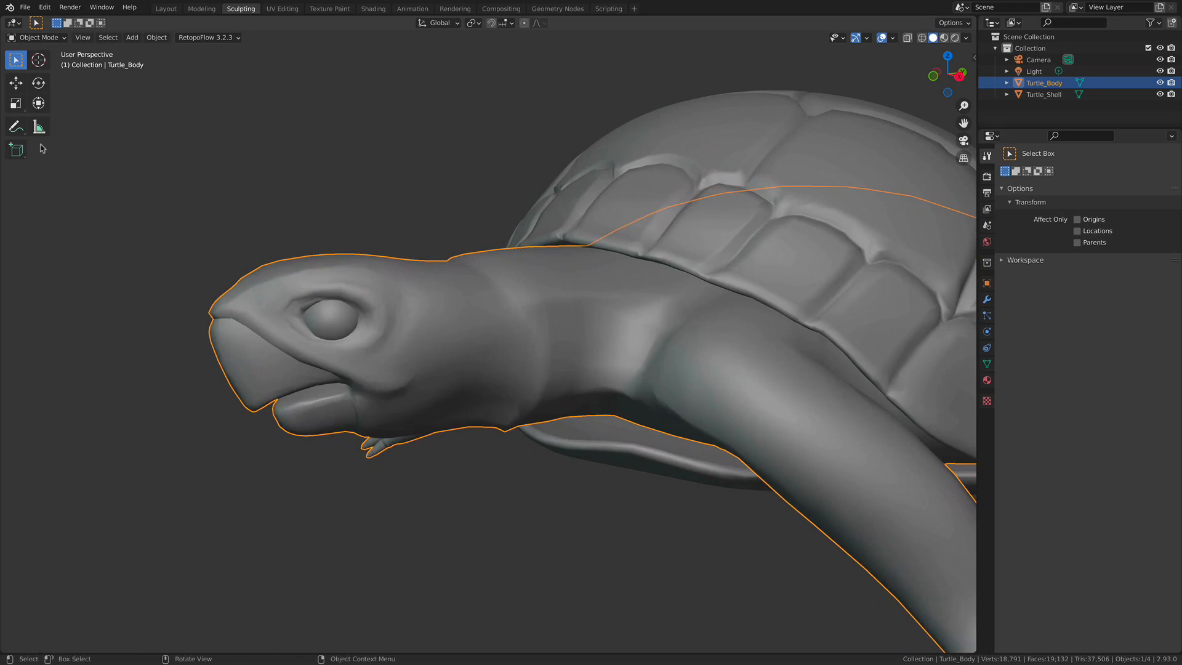
left_click(37, 37)
left_click(34, 63)
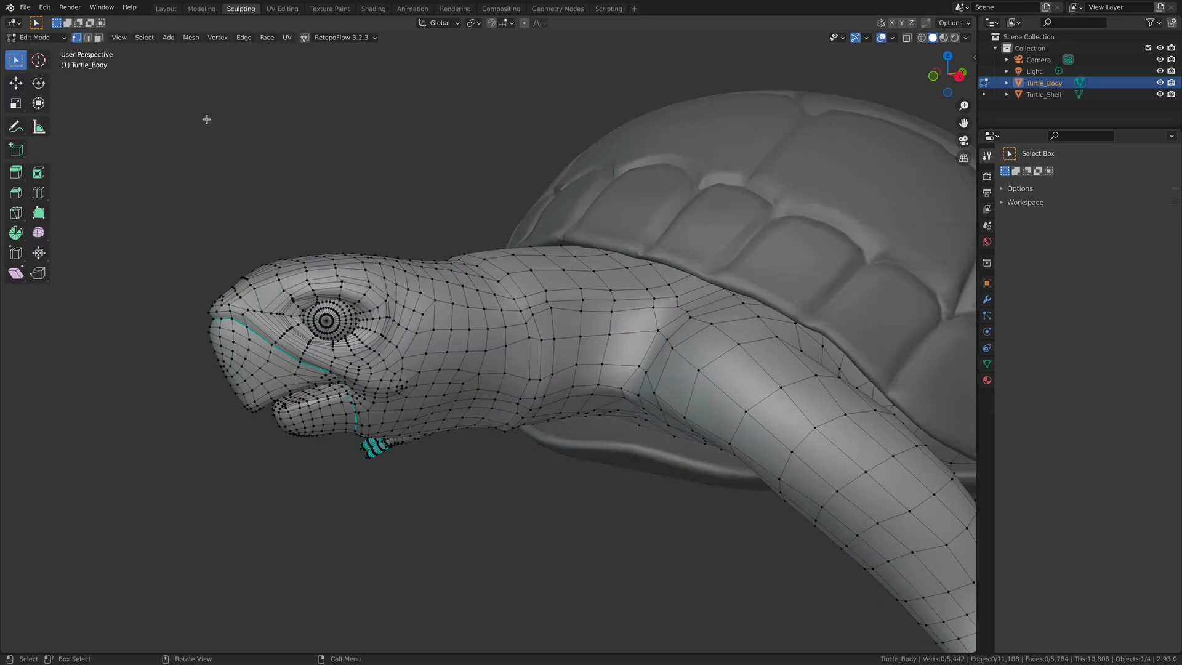
left_click(98, 37)
Step: Select all connected skin faces of the body to examine their boundary with the front claws, and clear the selection
middle_click_drag(275, 177, 500, 410)
scroll(546, 362, "up", 3)
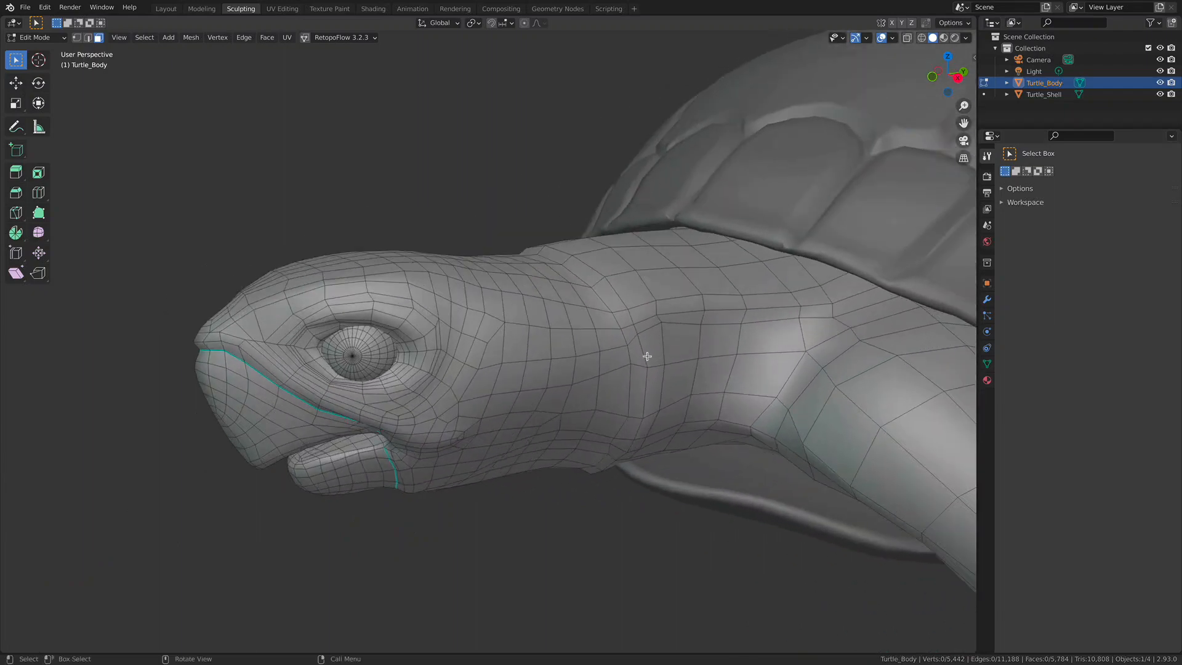
key("l")
middle_click_drag(651, 353, 702, 320, "ctrl")
middle_click_drag(657, 435, 758, 365, "shift")
middle_click_drag(753, 434, 697, 454, "ctrl")
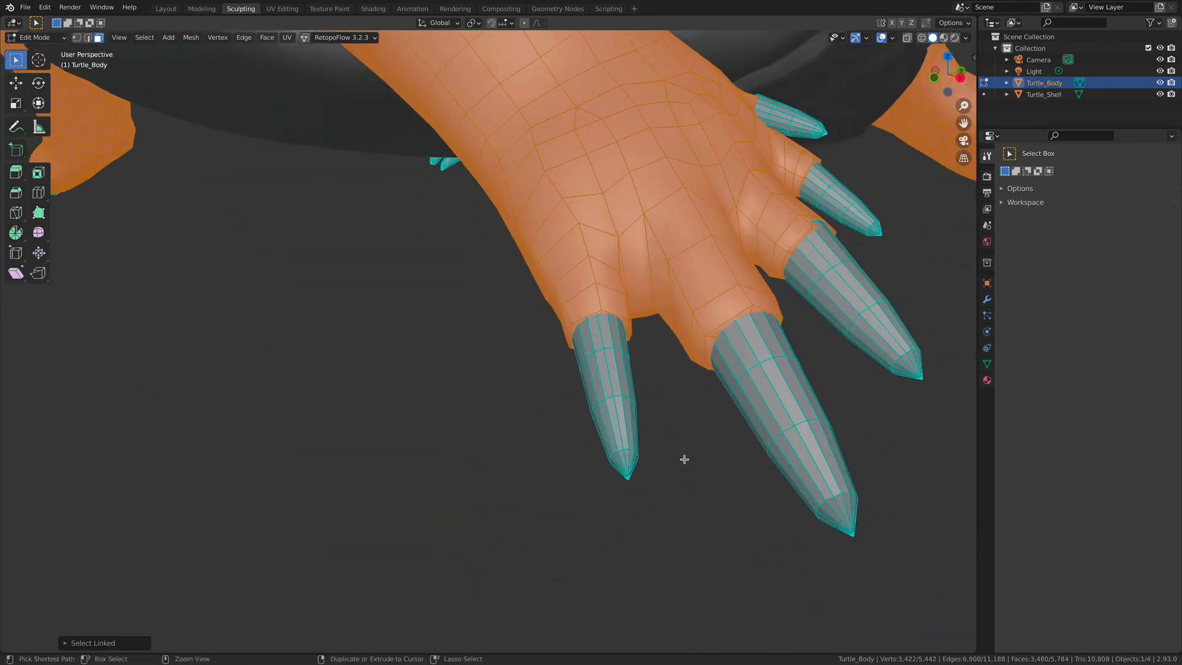
left_click(674, 405)
Step: Select the four claws of the front foot as separate linked meshes, and clear the selection
middle_click_drag(764, 328, 589, 453, "shift")
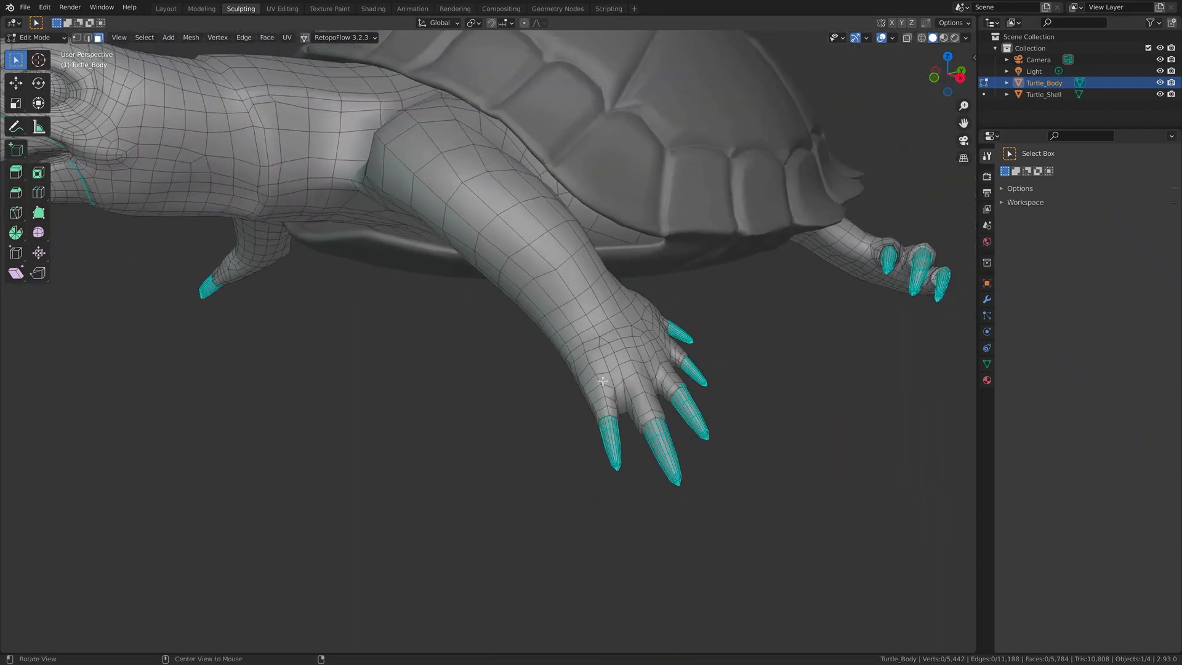
middle_click_drag(443, 286, 488, 353, "shift")
middle_click_drag(455, 311, 499, 348, "shift")
middle_click_drag(721, 482, 686, 441, "ctrl")
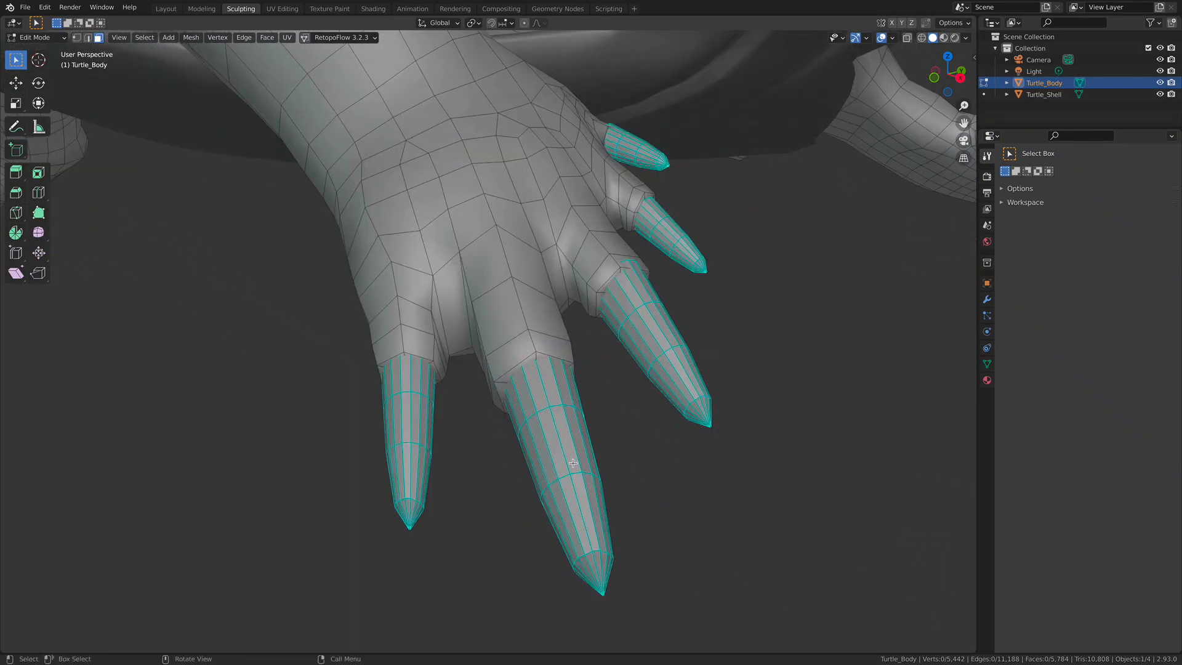
key("l")
key("l")
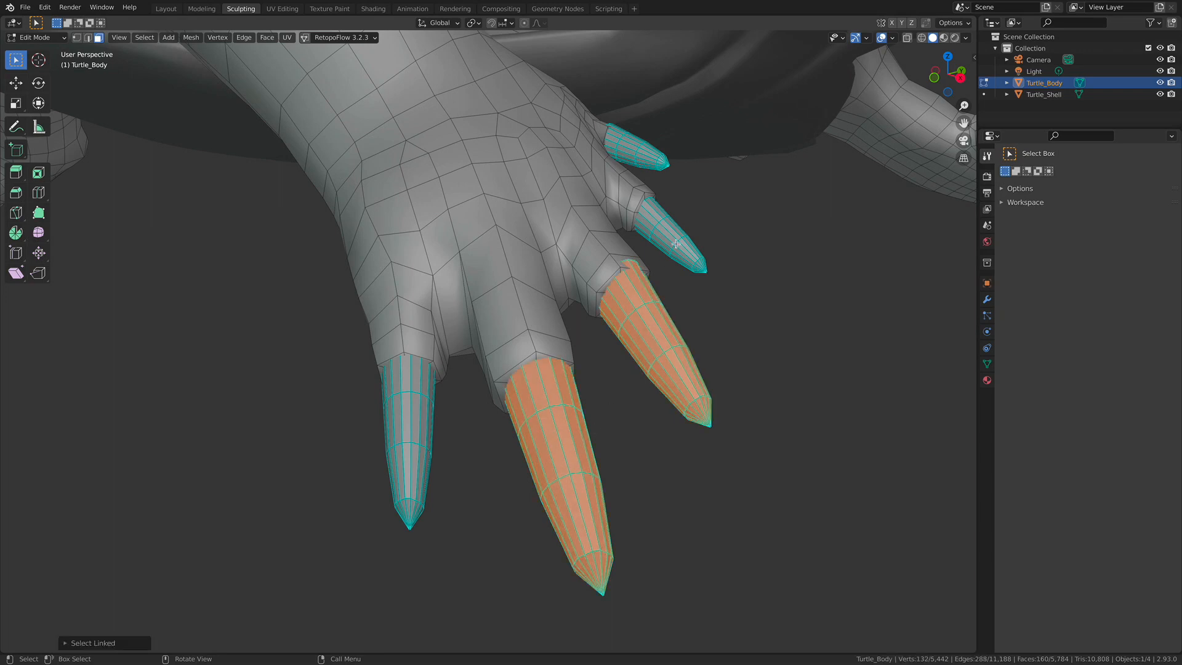
key("l")
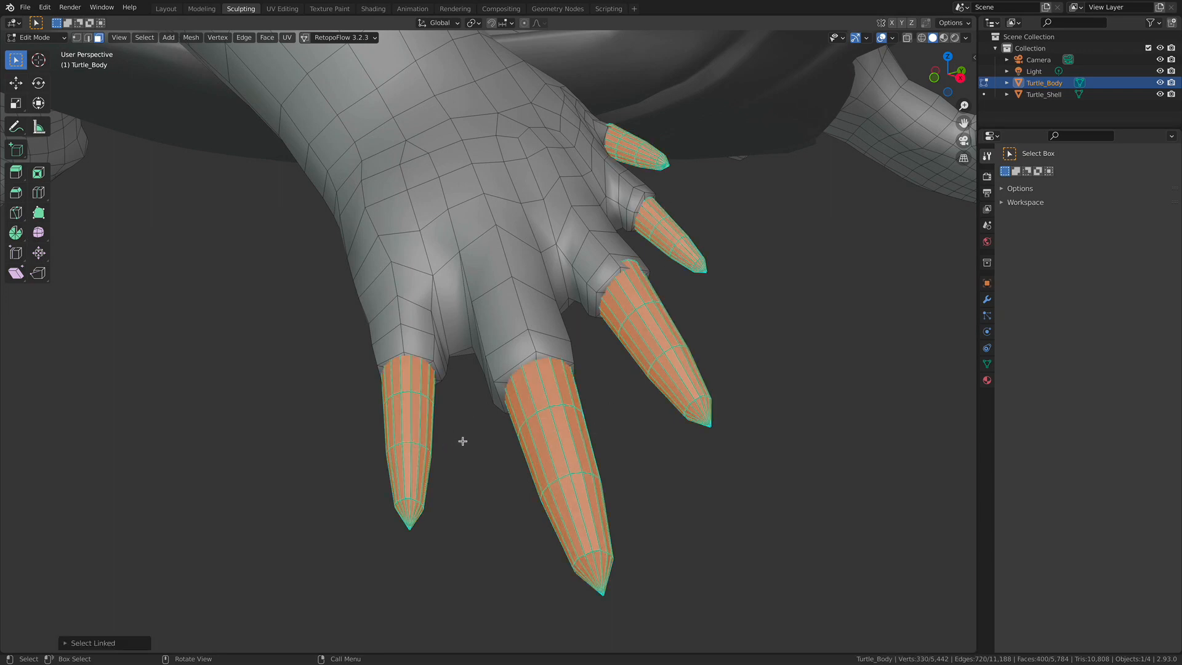
left_click(464, 439)
Step: Select a skin face on the toe above the longest claw, extend the selection to all linked faces, and clear it
middle_click_drag(623, 337, 557, 516, "ctrl")
middle_click_drag(530, 222, 628, 566, "shift")
middle_click_drag(466, 282, 499, 414, "shift")
key("l")
middle_click_drag(499, 414, 486, 475)
key("alt+a")
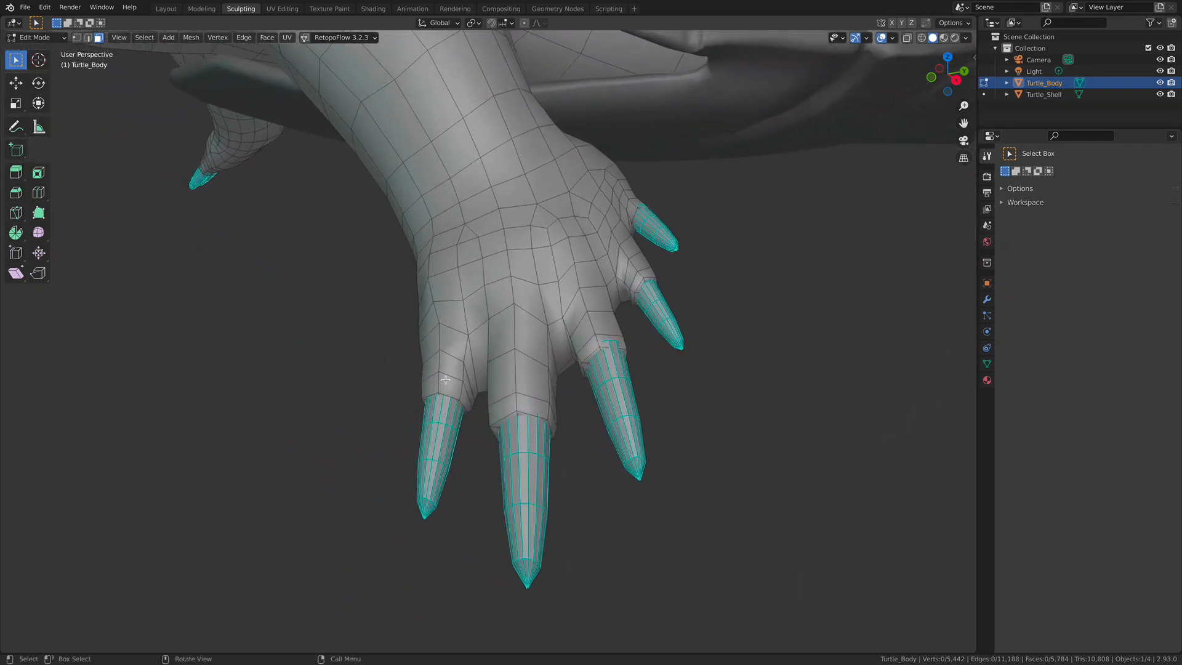
middle_click_drag(559, 398, 578, 397, "ctrl")
left_click(511, 397)
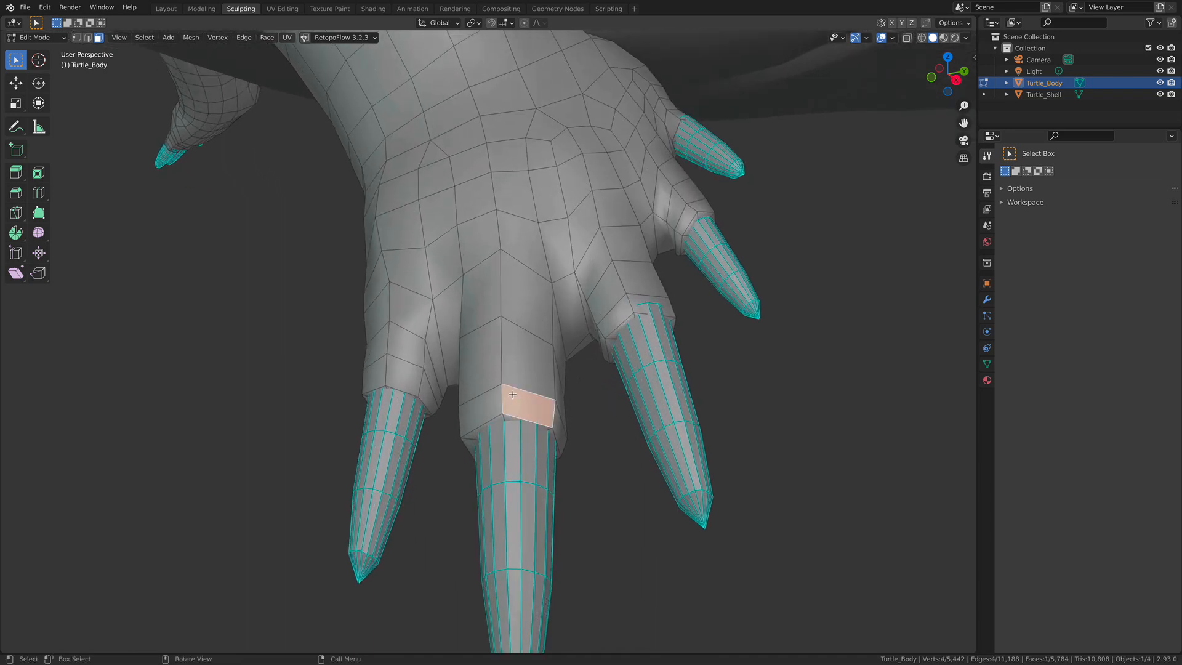
key("ctrl+l")
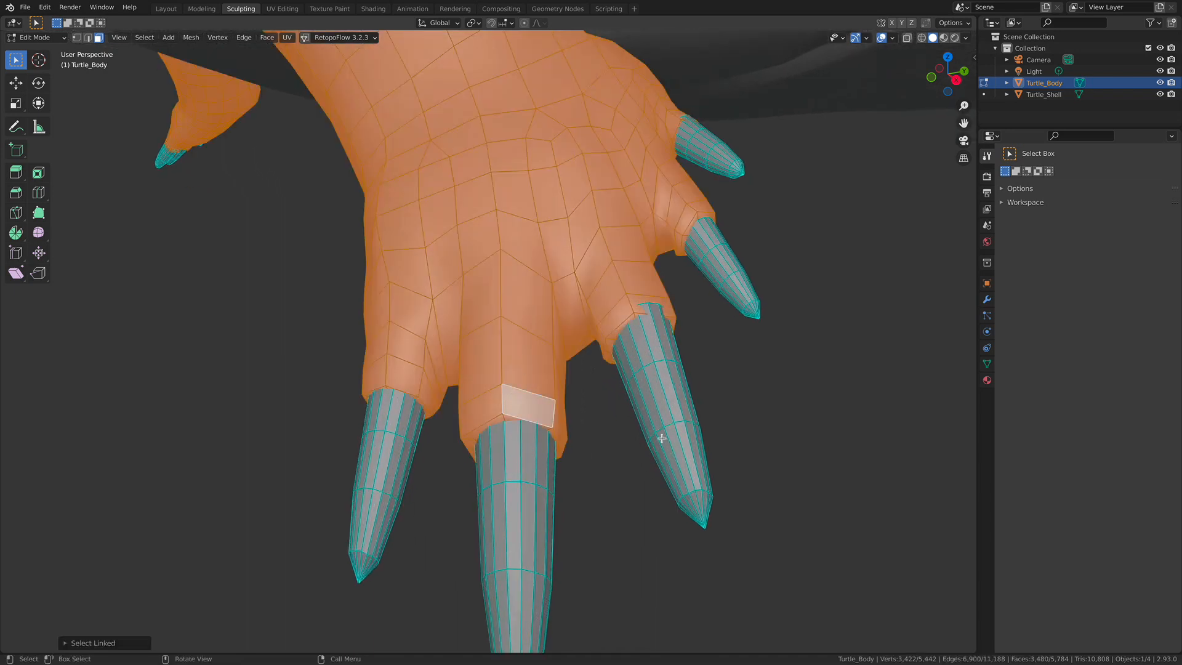
key("l")
key("l")
key("alt+a")
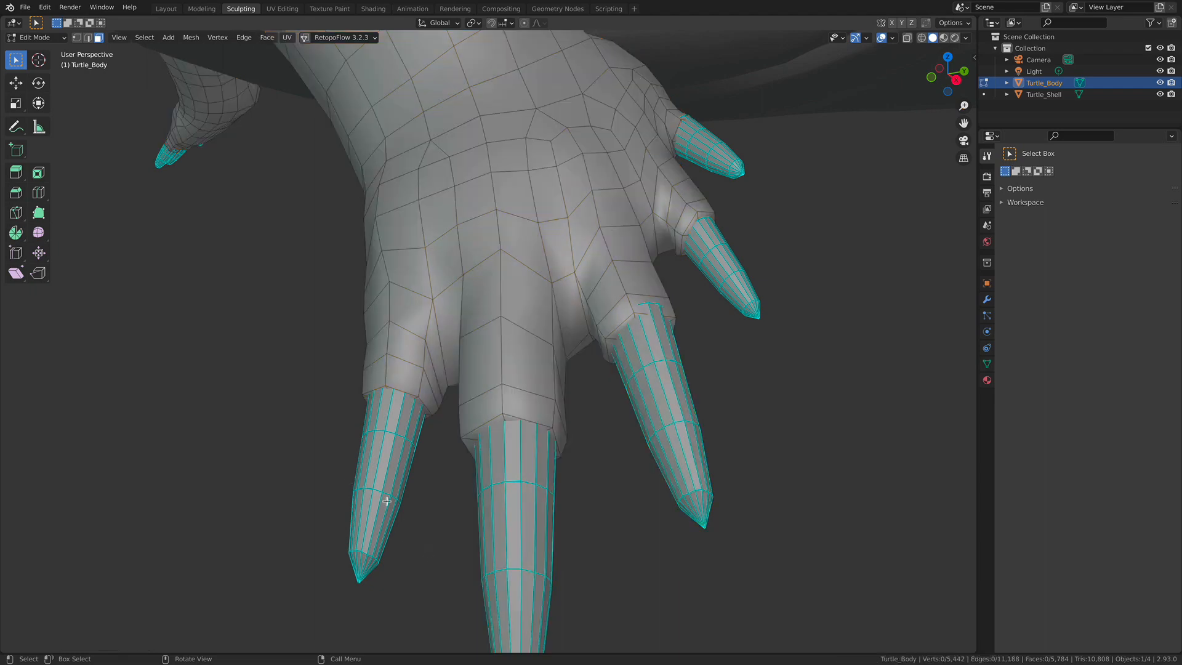
Step: Select the longest front claw and the outer claw beside it as linked meshes
key("l")
key("l")
scroll(598, 500, "down", 4)
middle_click_drag(598, 501, 454, 414)
Step: Move the two selected claws down off their toes to inspect the closed toe ends, and undo the move
key("g")
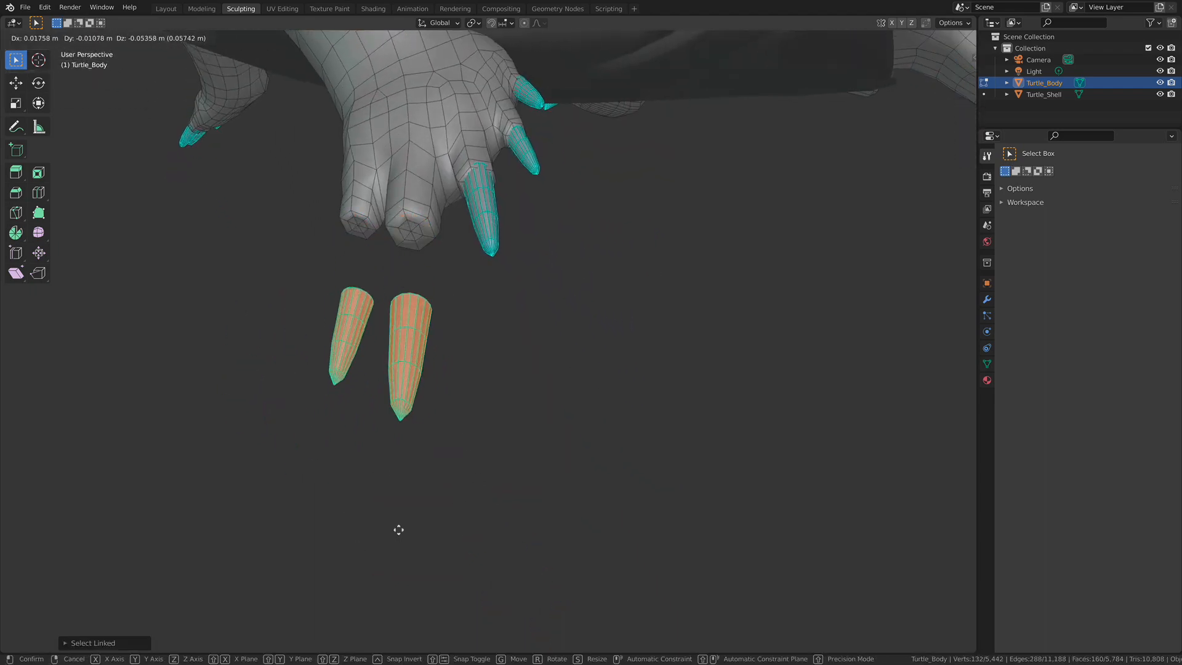
left_click(446, 497)
scroll(513, 302, "up", 4)
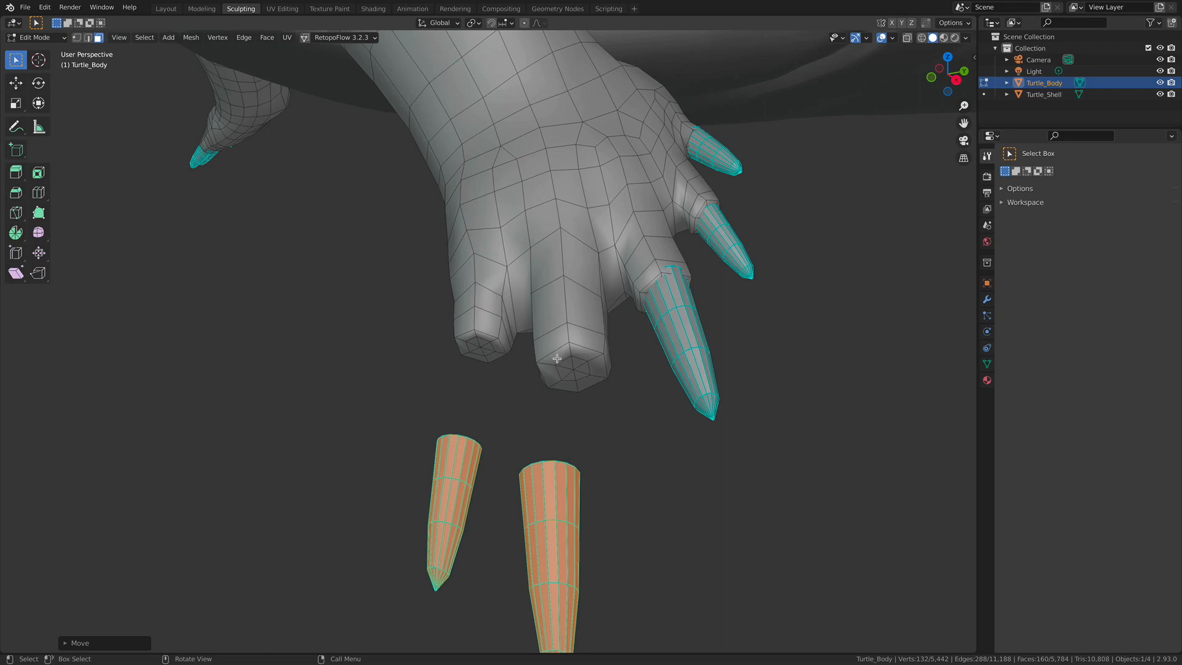
key("ctrl+z")
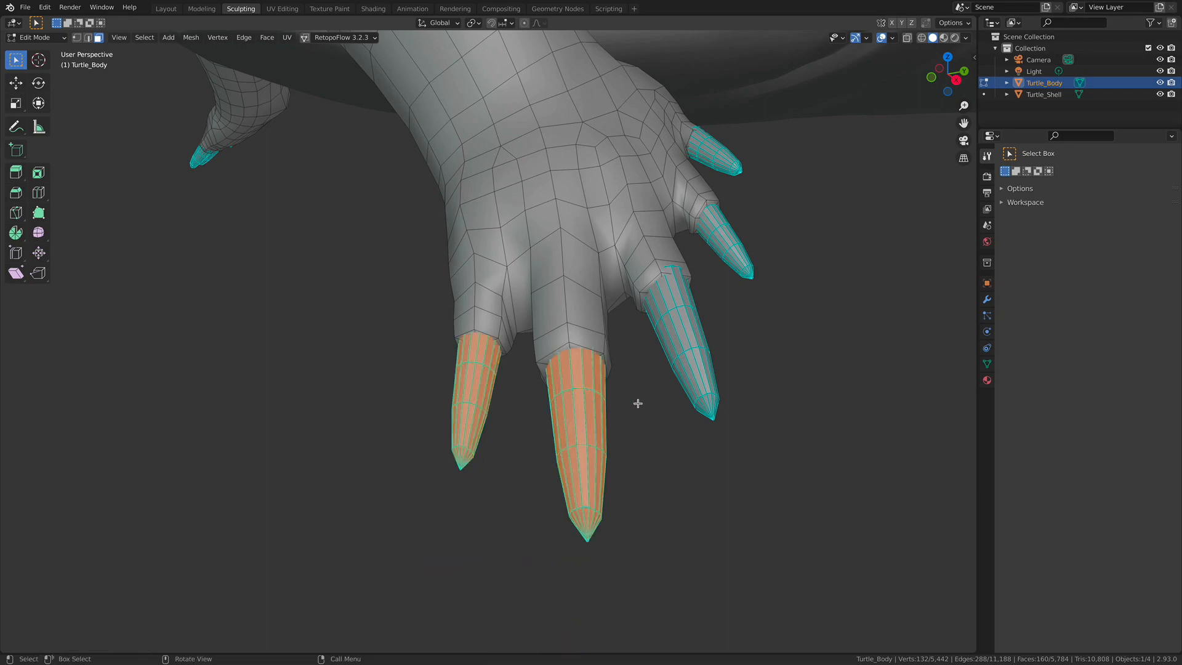
scroll(558, 330, "up", 6)
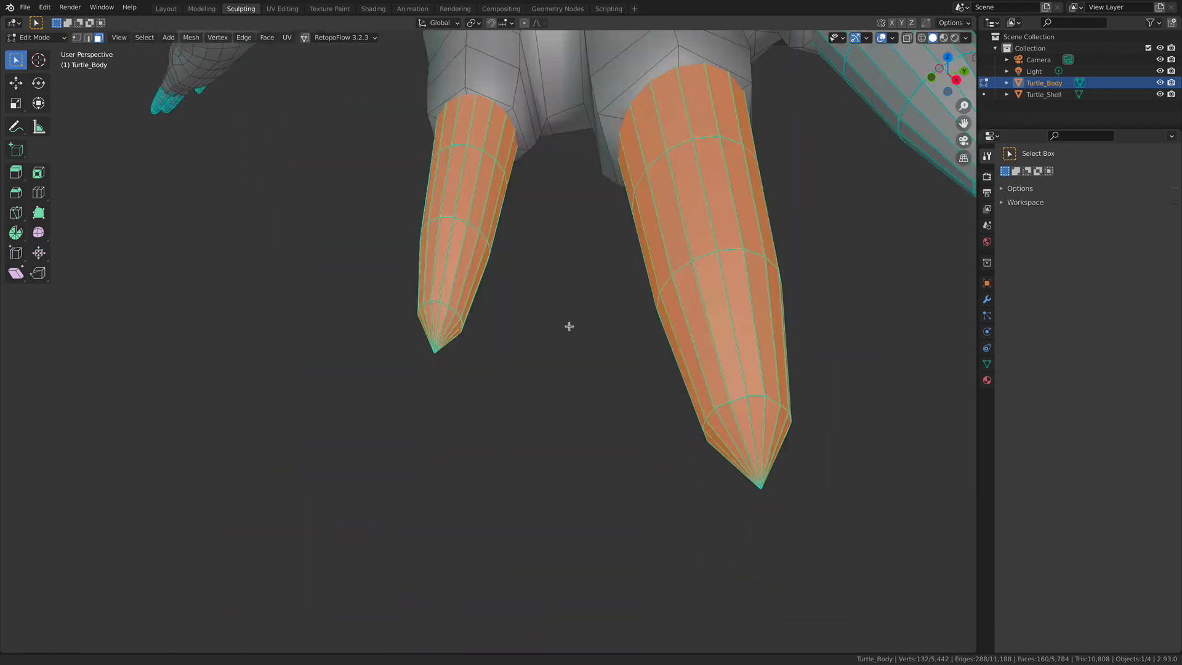
middle_click_drag(567, 328, 556, 295, "shift")
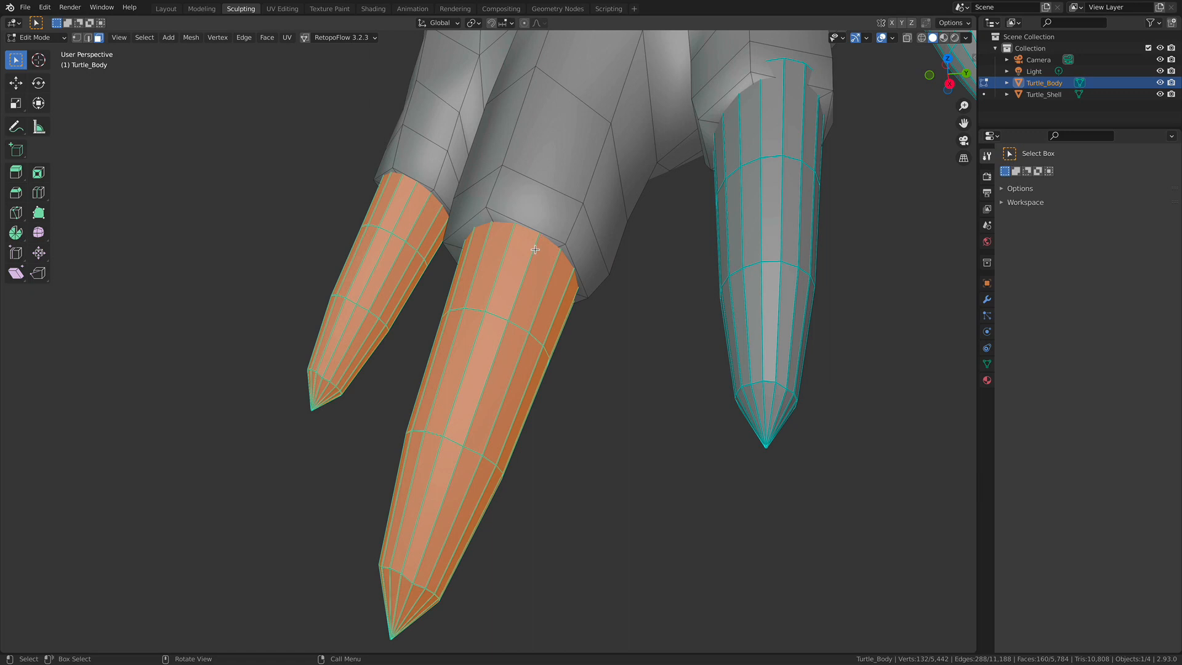
Step: Examine the two selected claws and the top of the front foot, and clear the claw selection
middle_click_drag(536, 288, 515, 311)
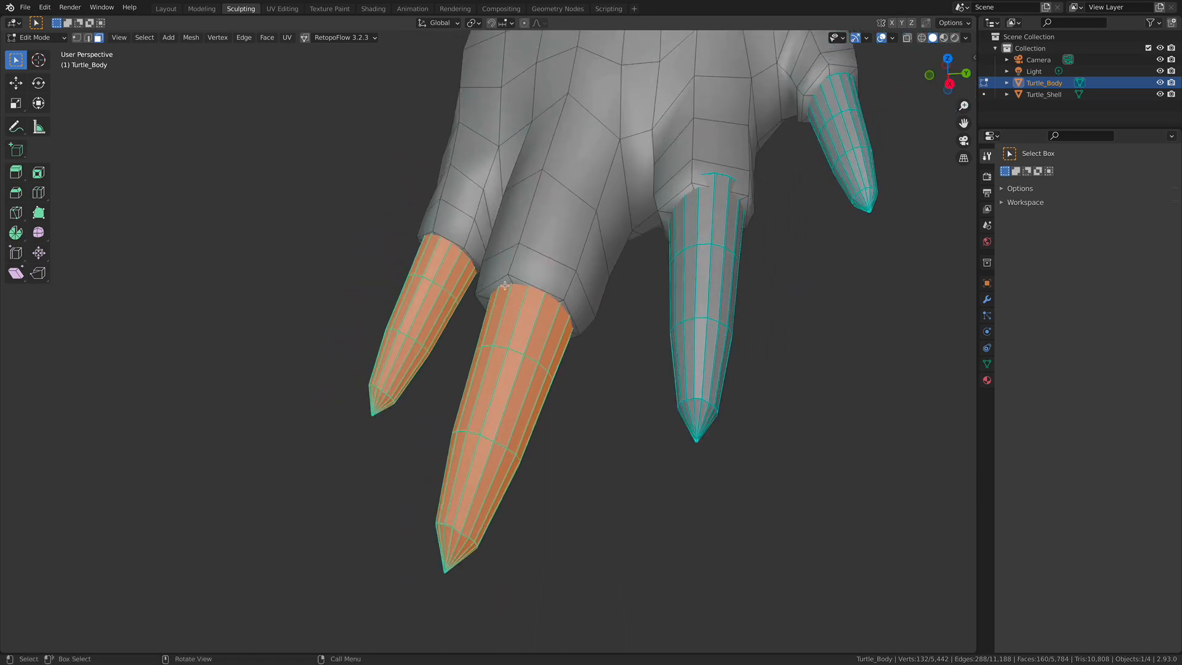
middle_click_drag(606, 212, 406, 377, "shift")
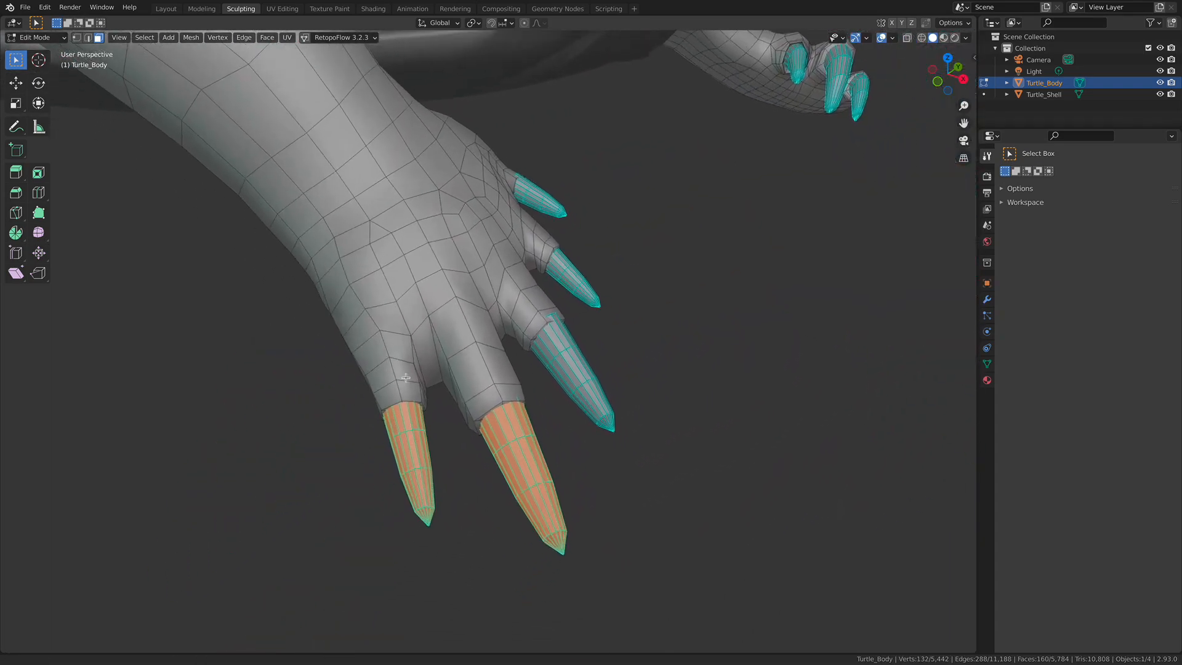
left_click(552, 428)
middle_click_drag(491, 422, 514, 309, "ctrl")
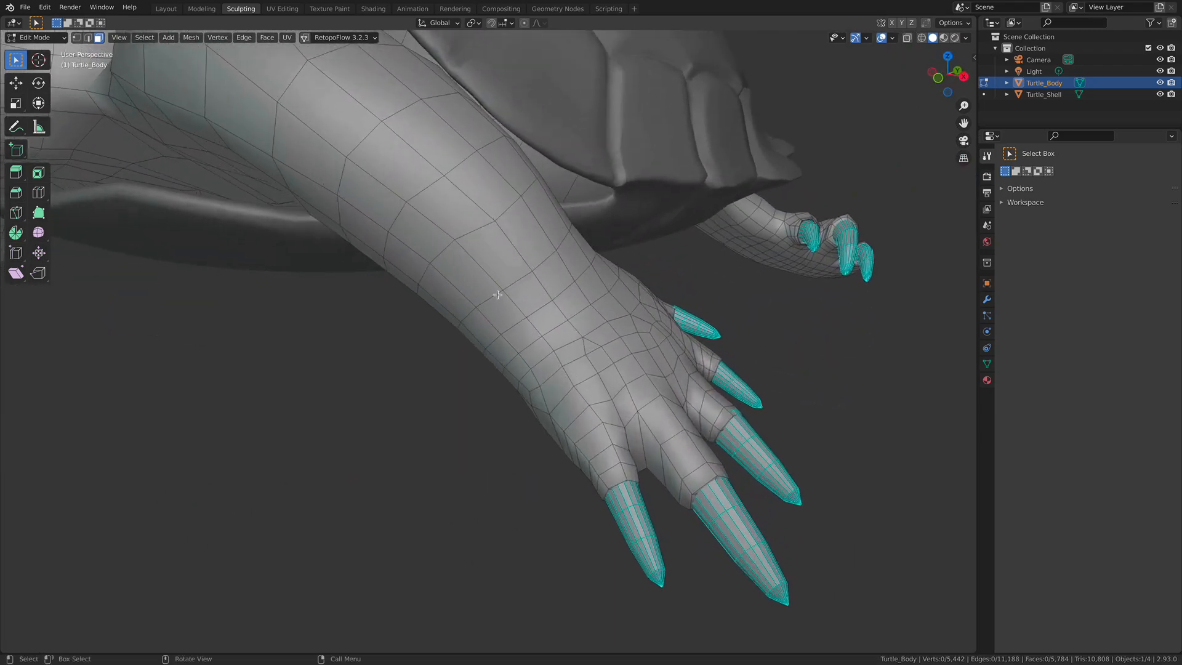
Step: Select linked meshes on the front foot and clear them, then select only the outermost claw and deselect it
key("l")
key("l")
key("l")
key("alt+a")
key("l")
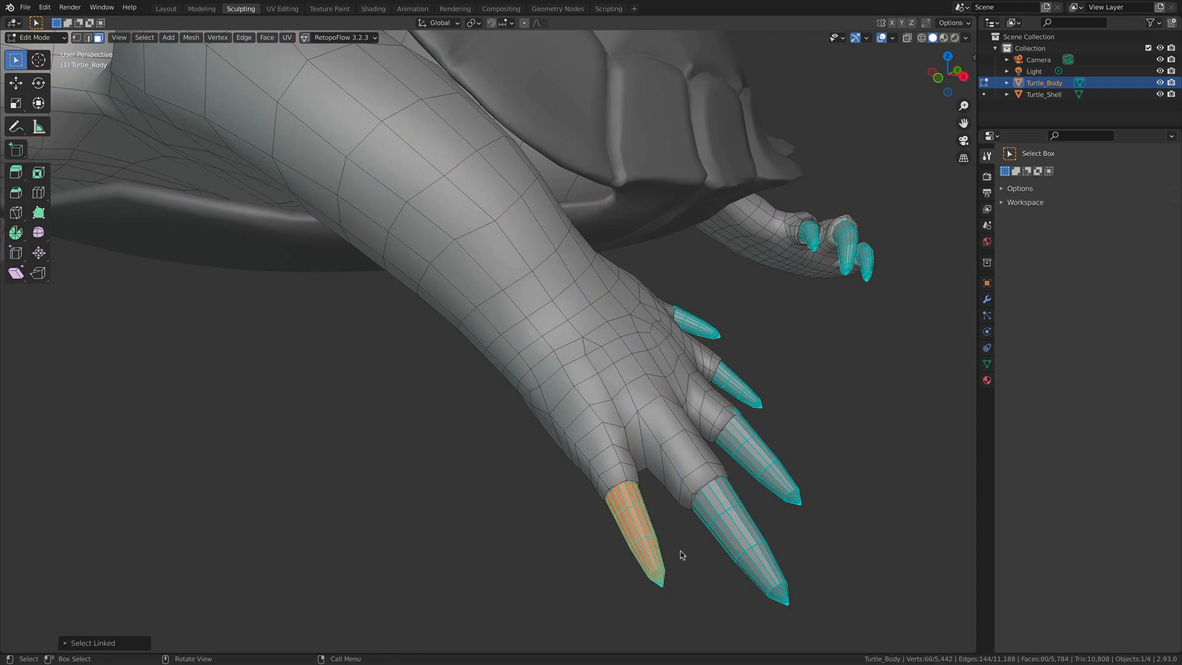
left_click(684, 552)
Step: Select the turtle's eyeball as a linked mesh and examine how it sits in the eye socket
middle_click_drag(699, 454, 604, 481)
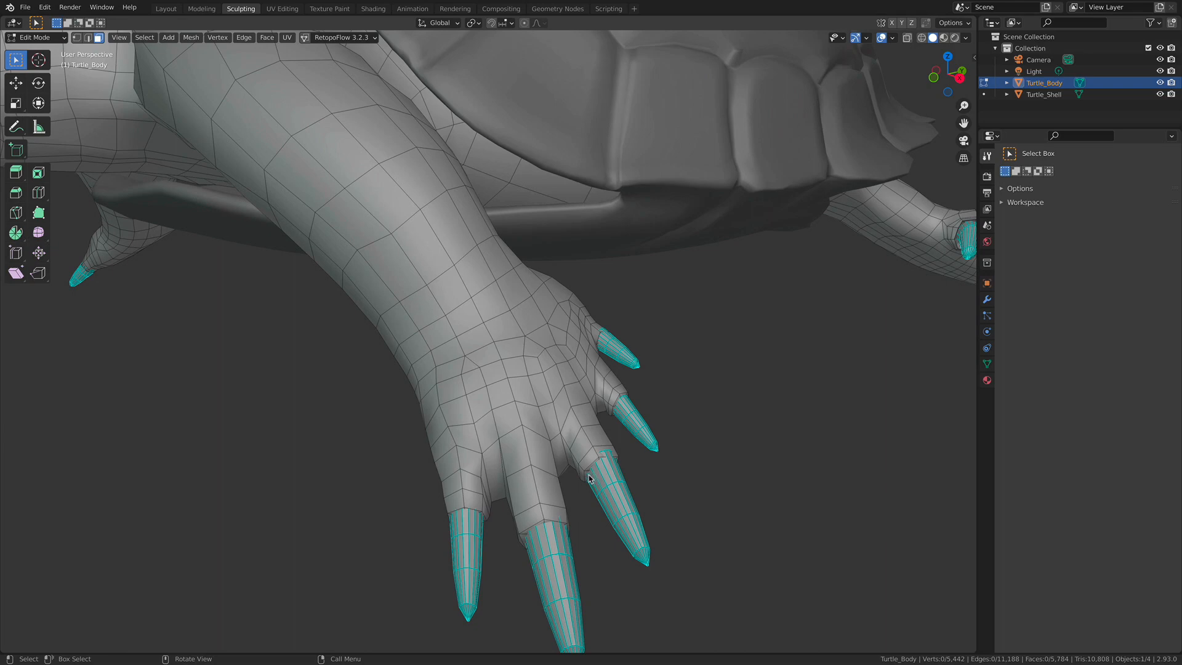
scroll(621, 388, "down", 6)
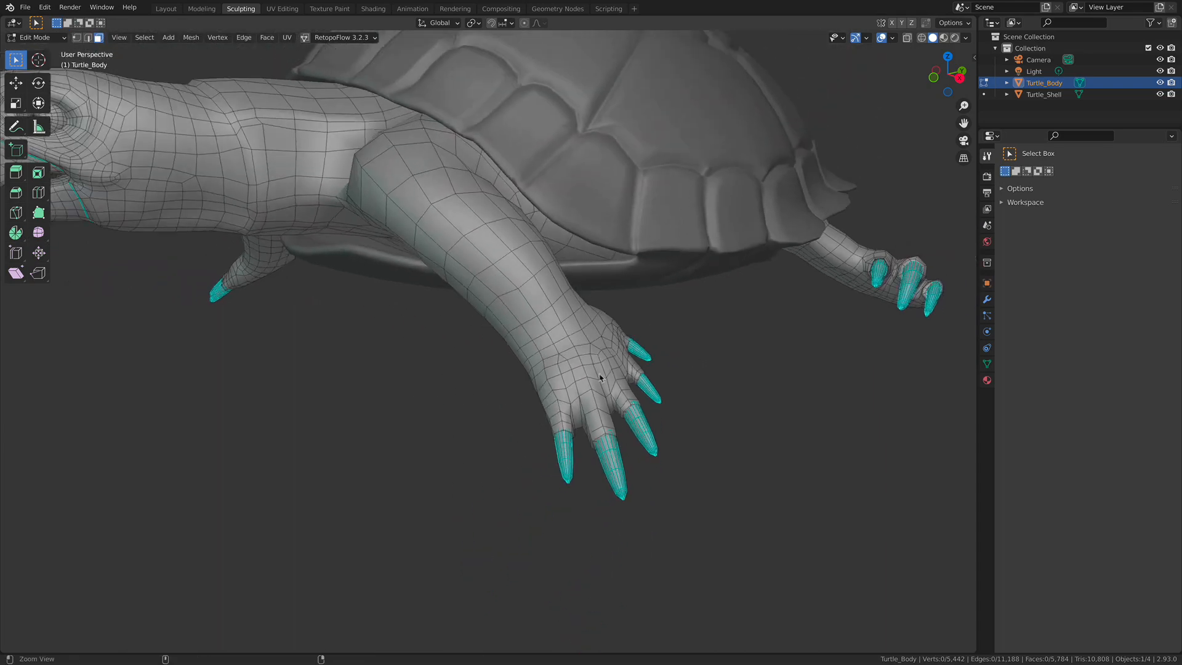
mouse_move(490, 338)
middle_mouse_down("shift")
mouse_move(662, 407)
mouse_move(705, 444)
middle_mouse_up("shift")
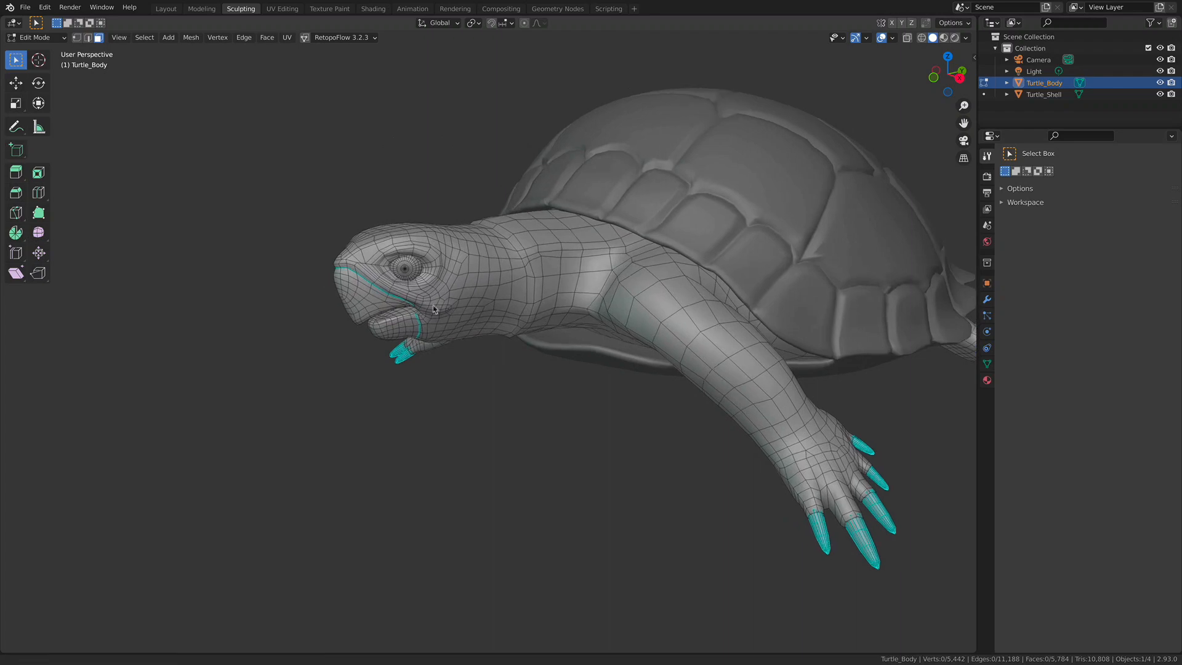
middle_click_drag(449, 250, 552, 328, "shift")
scroll(552, 328, "up", 2)
scroll(552, 327, "up", 6)
scroll(654, 330, "down", 1)
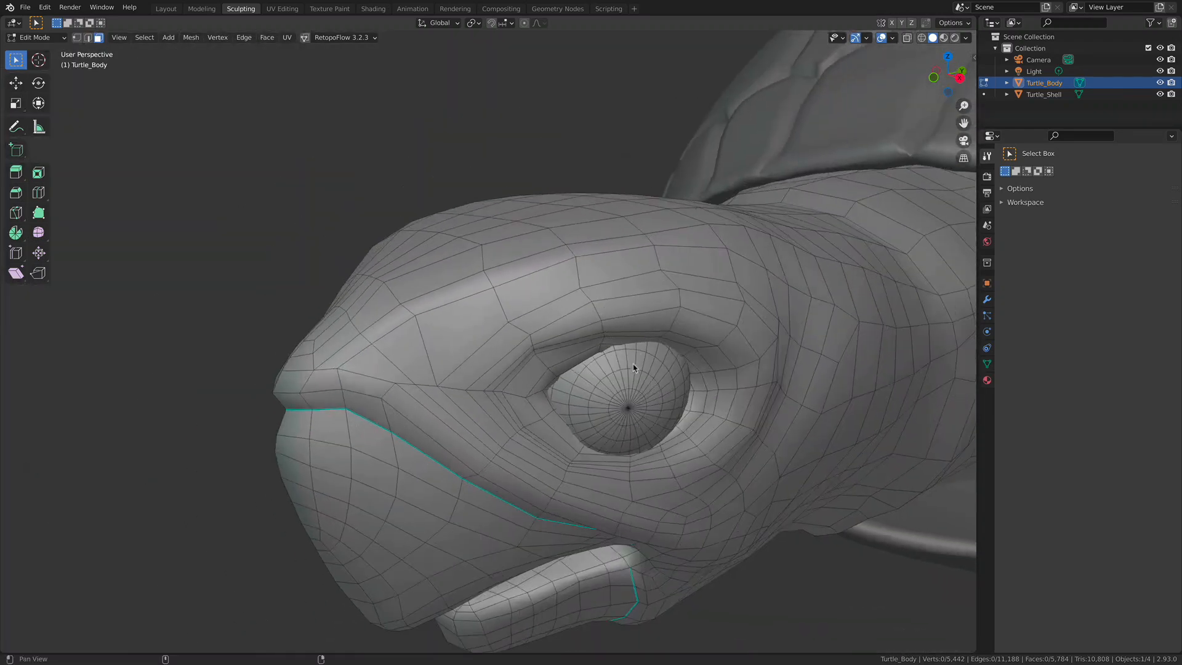
middle_click_drag(633, 366, 568, 331, "shift")
key("l")
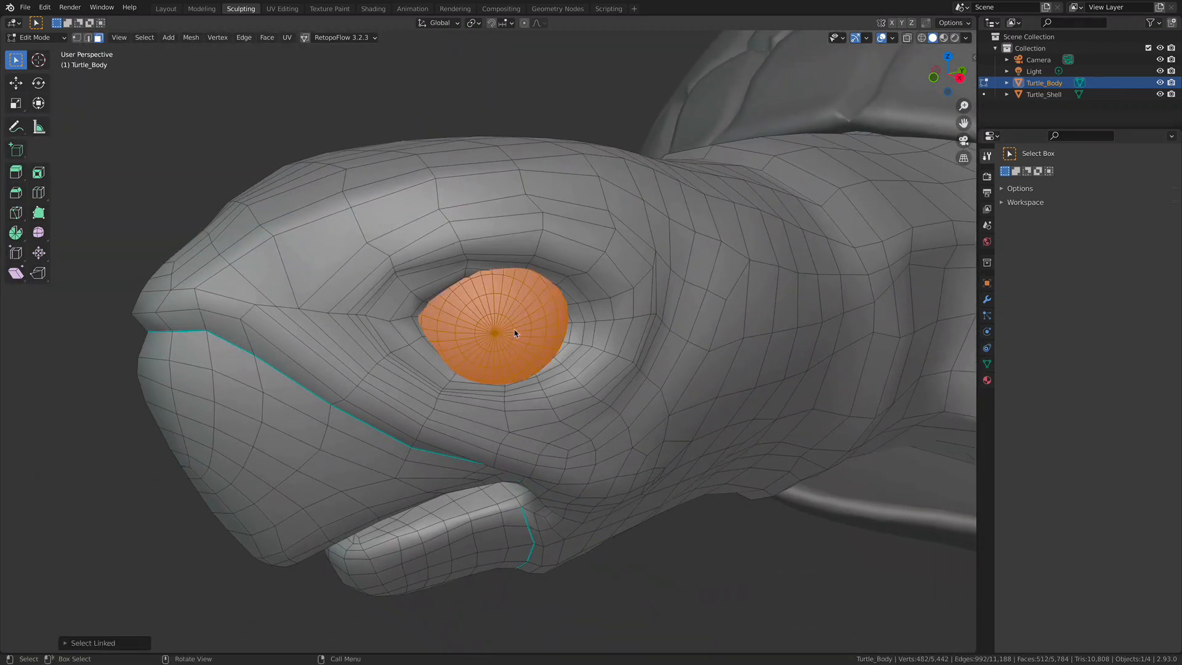
middle_click_drag(473, 334, 557, 345)
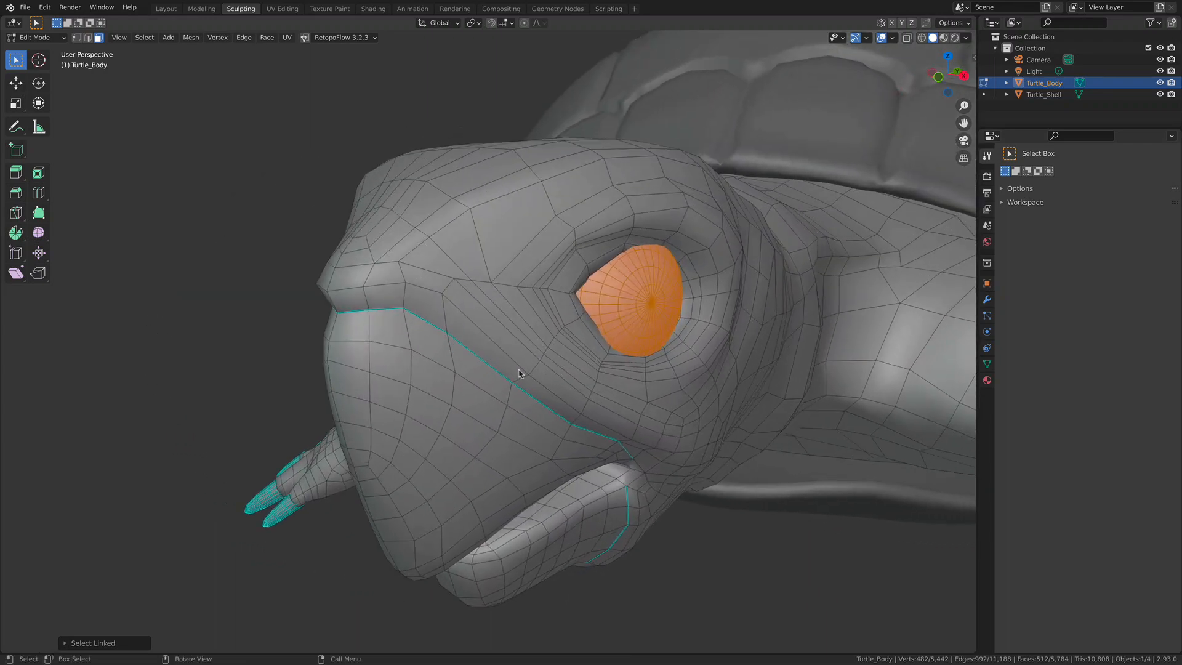
middle_click_drag(488, 269, 462, 336)
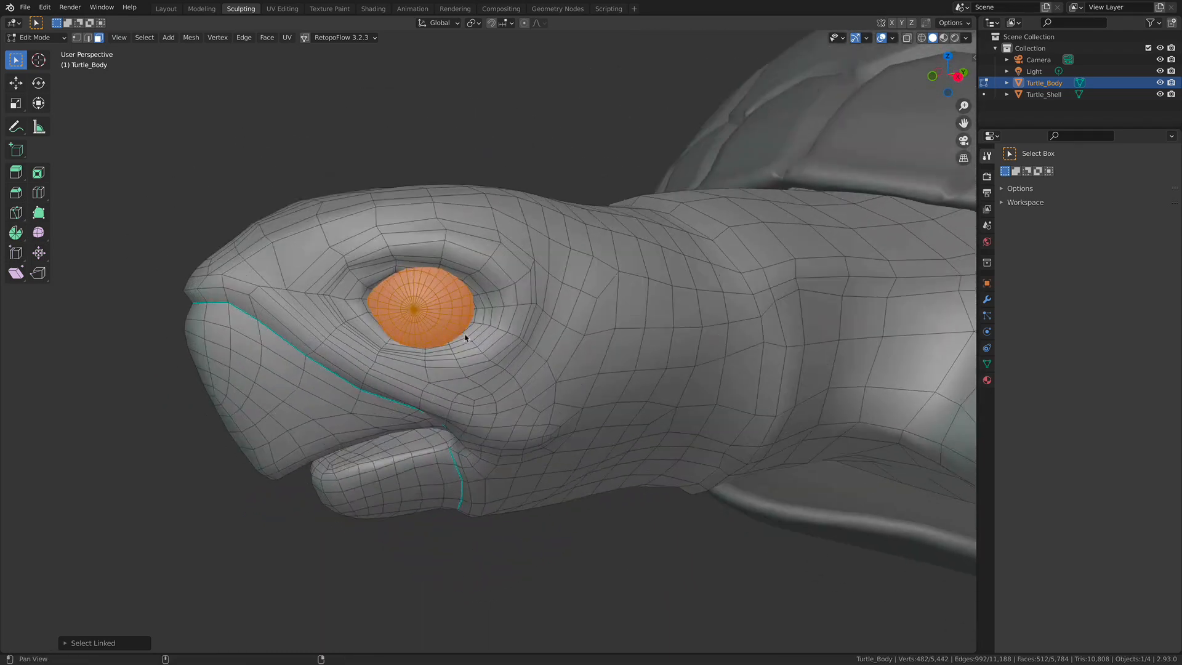
scroll(529, 299, "up", 5)
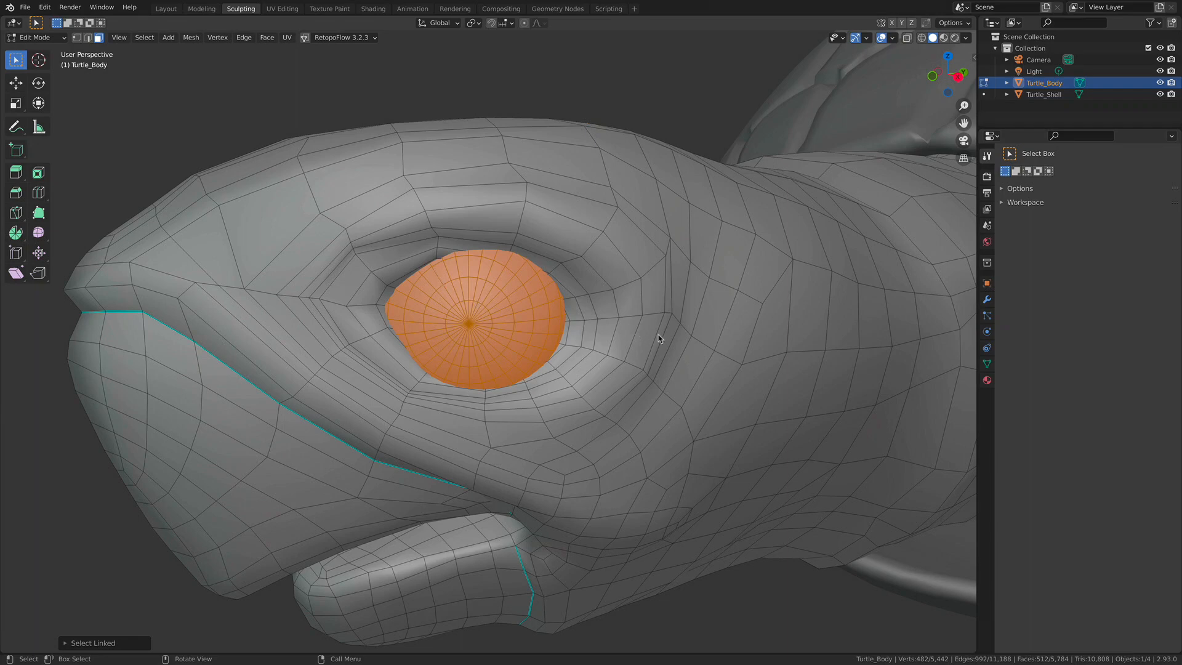
Step: Extend the eyeball selection to the linked faces of the turtle's skin, and clear the selection
scroll(667, 335, "down", 8)
left_click_drag(583, 385, 548, 371, "alt+shift")
left_click_drag(551, 381, 951, 386, "ctrl+alt")
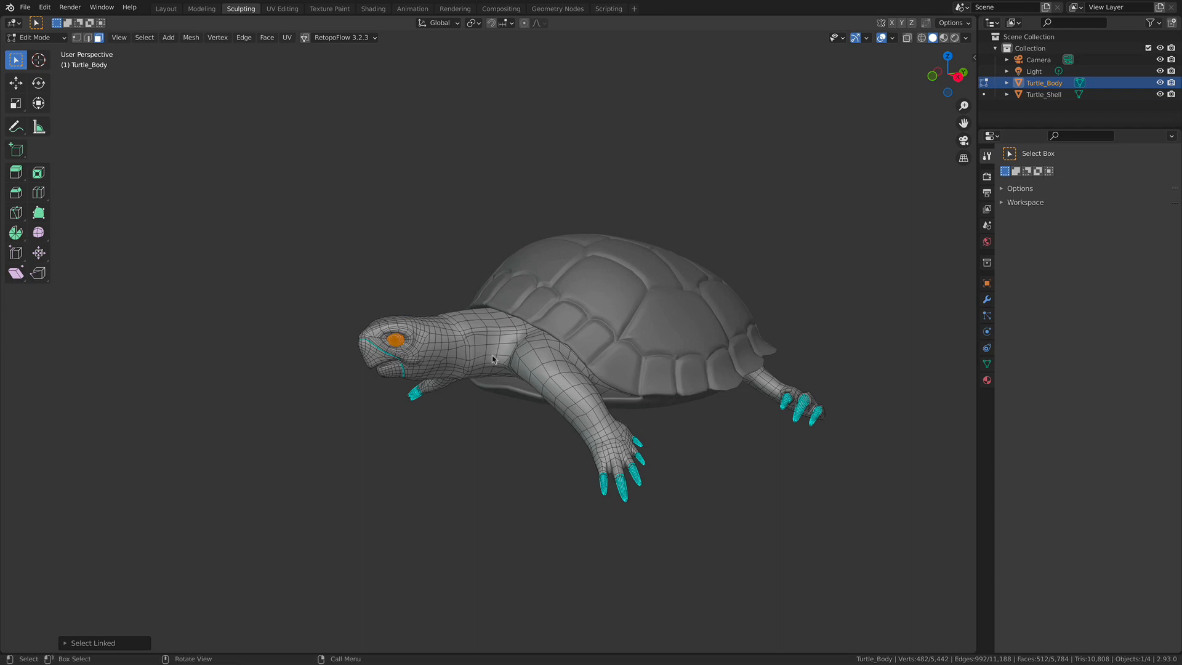
key("l")
middle_click_drag(526, 409, 499, 422, "shift")
left_click(529, 426)
Step: Check the shading along the mouth in Object Mode, then reselect the turtle body and return to Edit Mode
left_click_drag(539, 425, 606, 436, "alt")
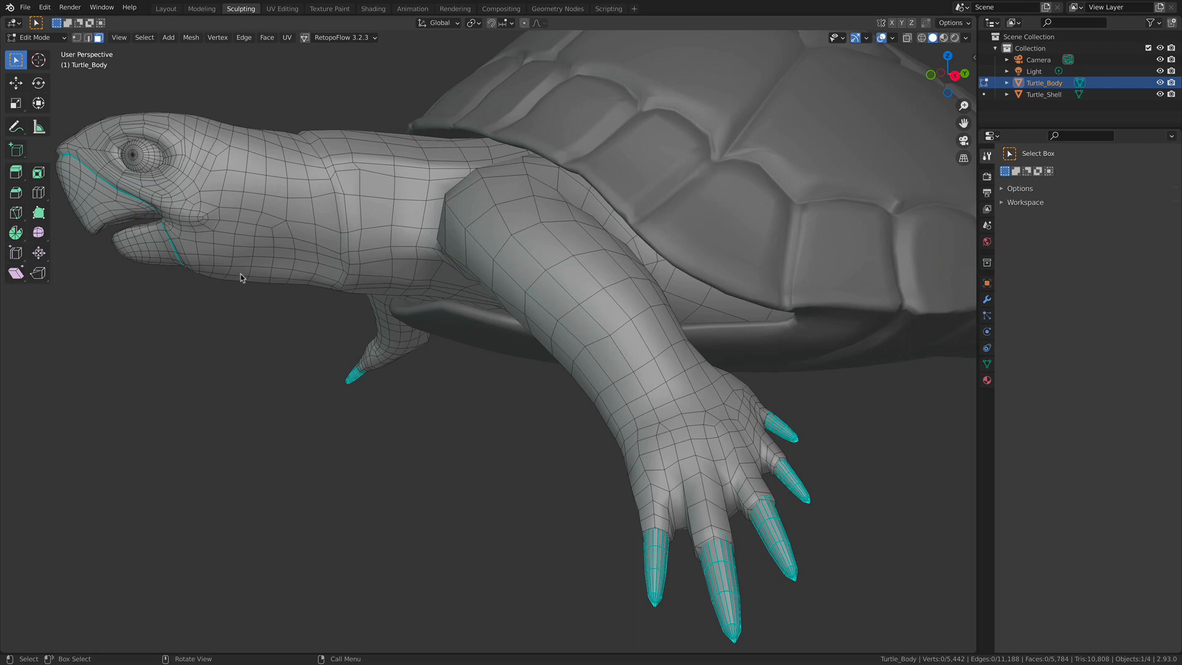
left_click_drag(113, 184, 411, 275, "alt")
scroll(411, 274, "up", 3)
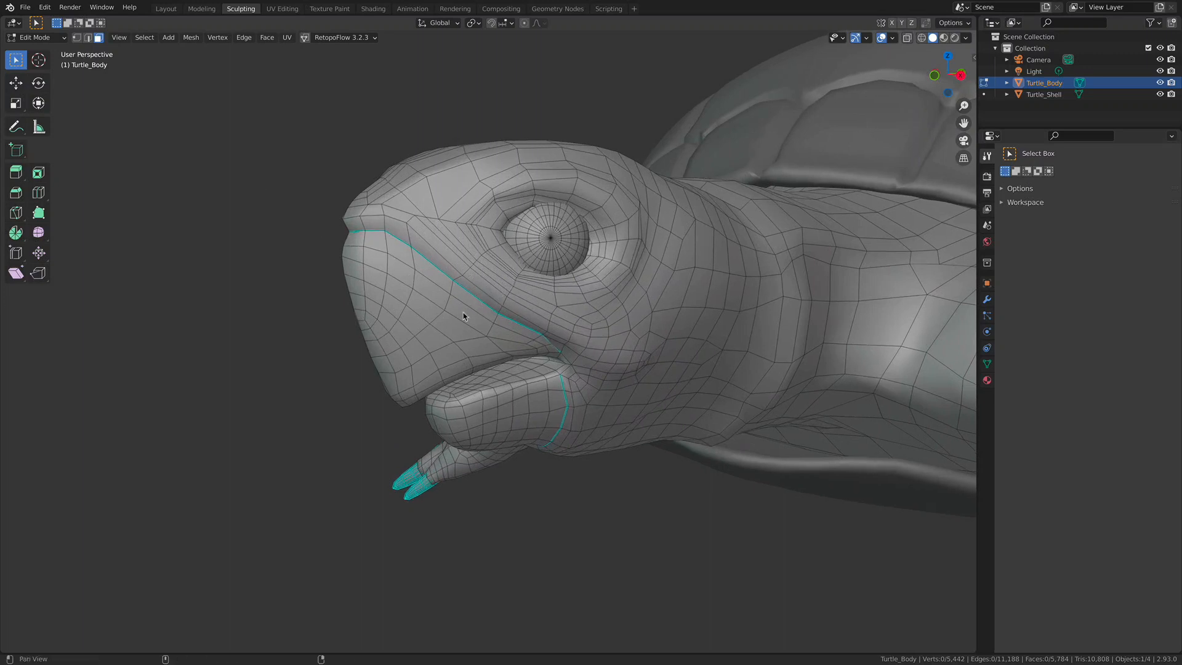
key("Tab")
key("alt+a")
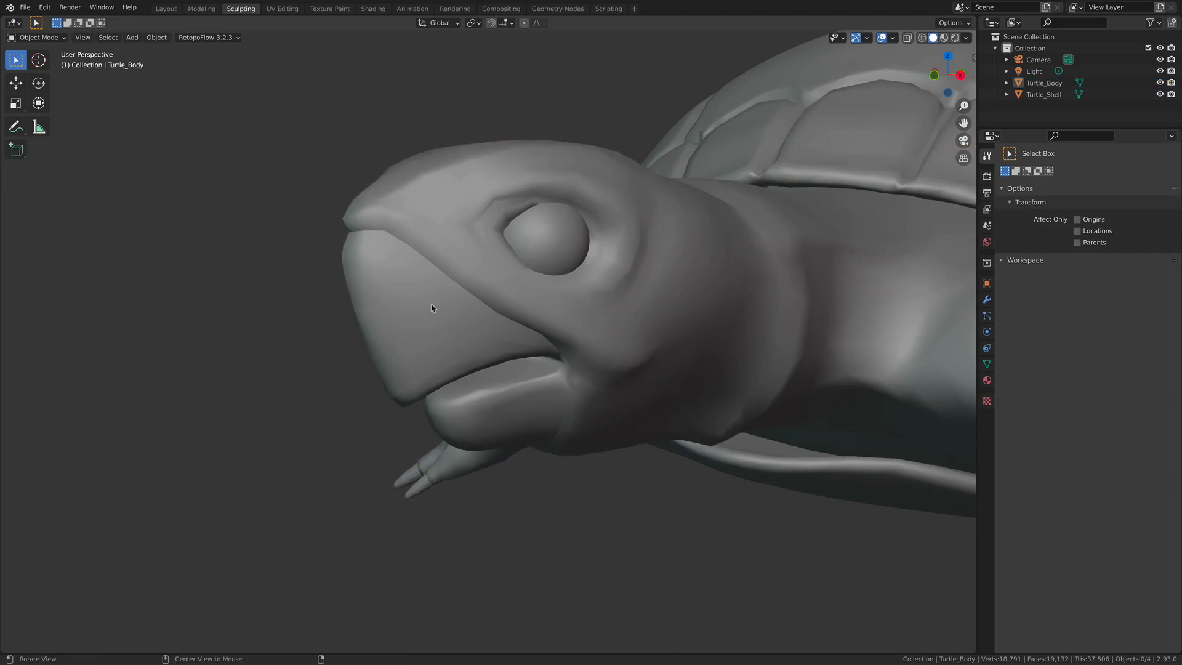
left_click_drag(414, 312, 422, 290, "alt")
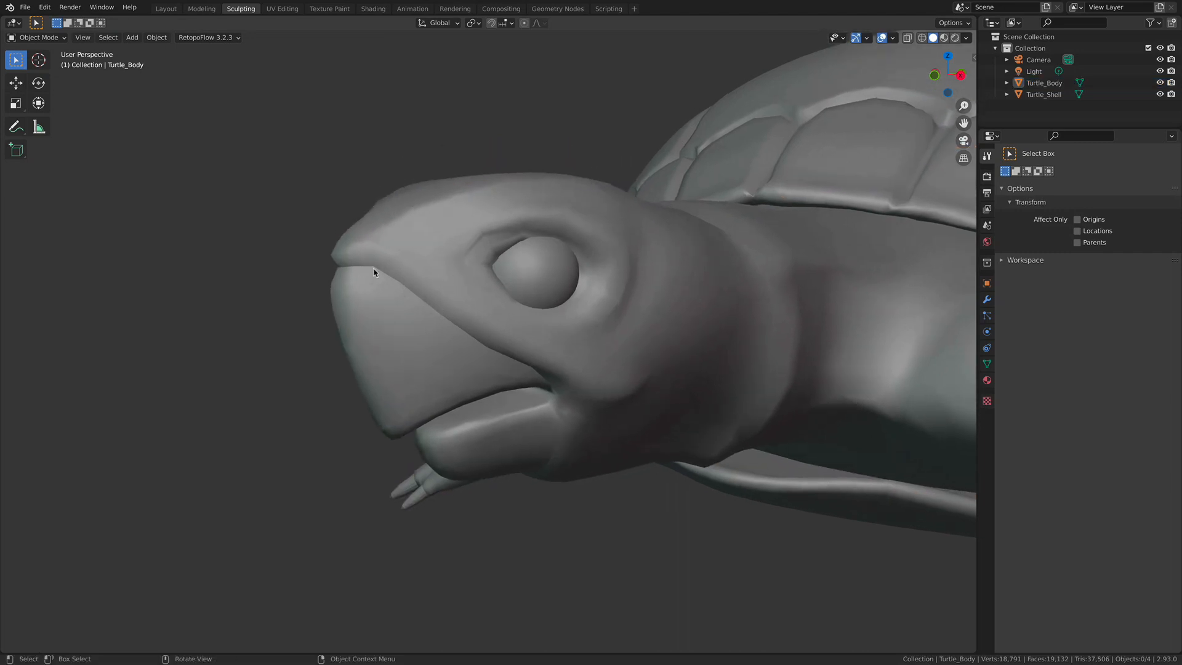
left_click(390, 289)
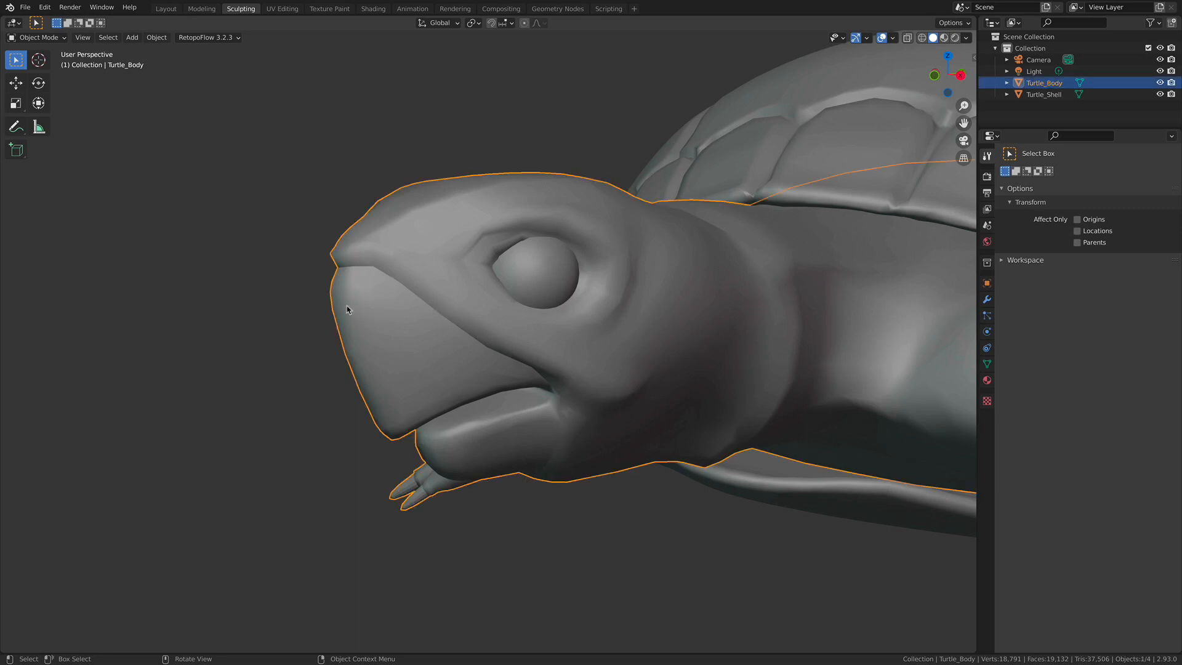
scroll(391, 298, "up", 3)
key("Tab")
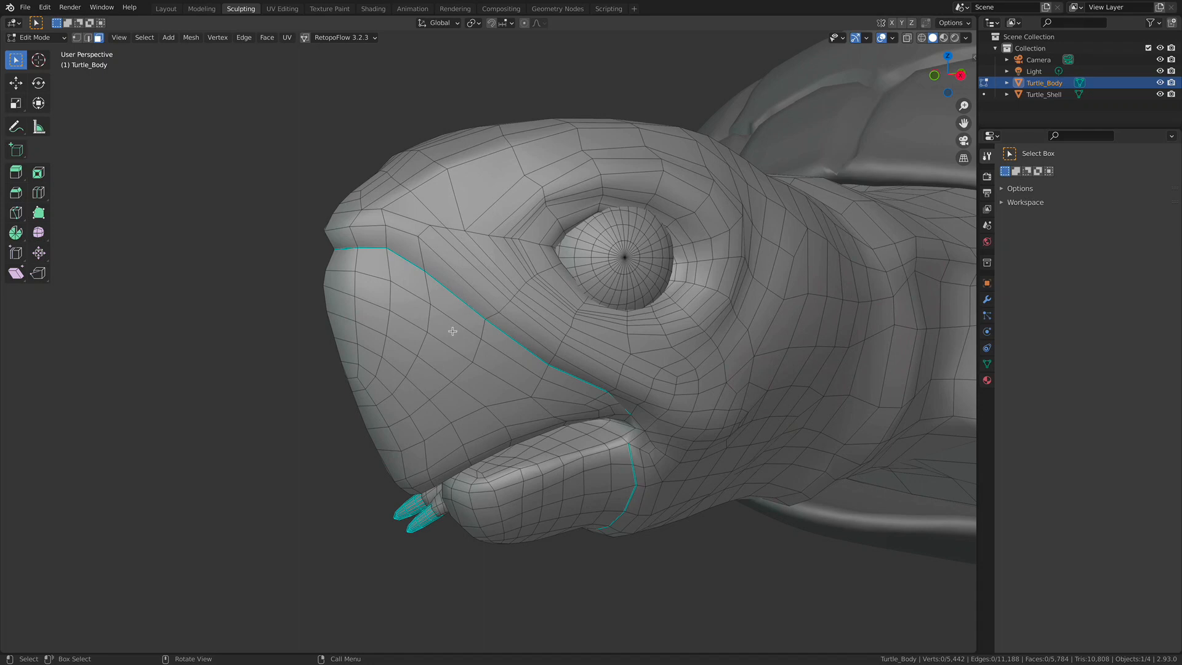
Step: Compare the lower jaw and mouth corner in Object Mode with the marked sharp edges in Edit Mode
key("Tab")
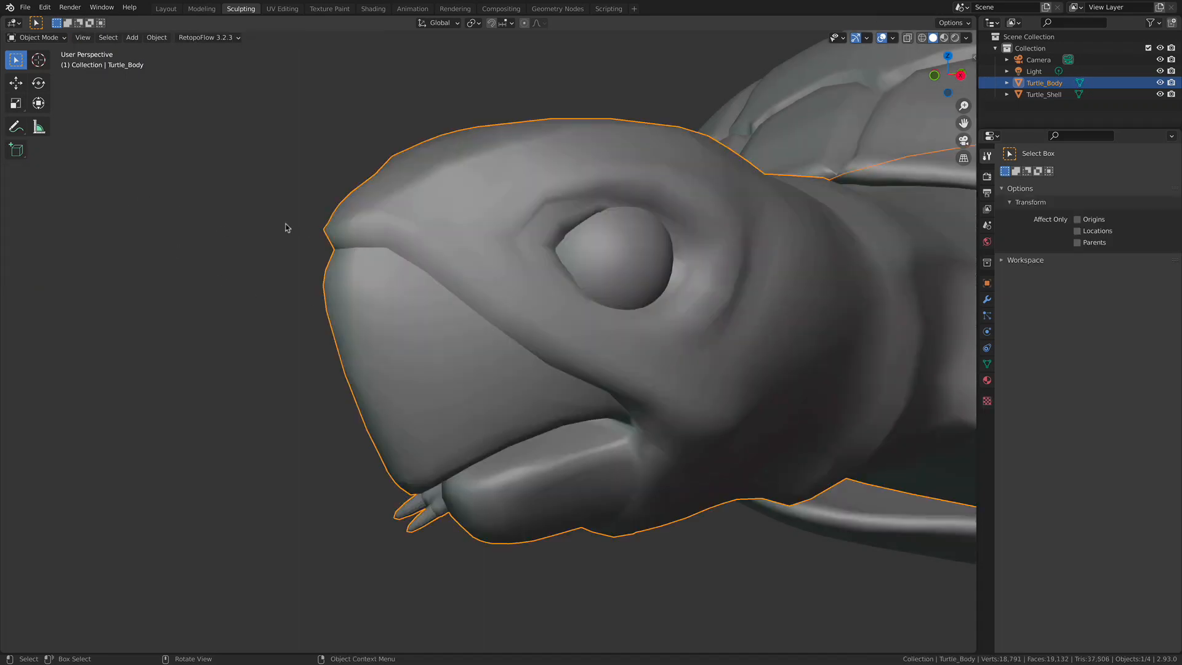
left_click(288, 227)
left_click_drag(479, 326, 433, 309, "alt")
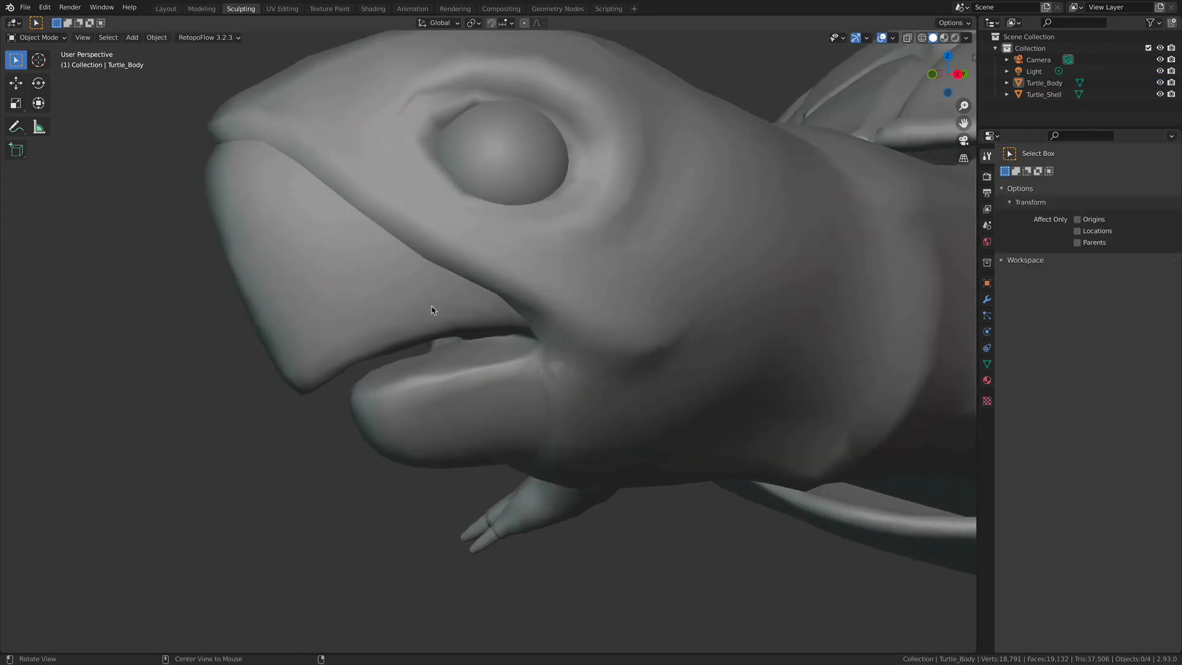
left_click(411, 344)
key("Tab")
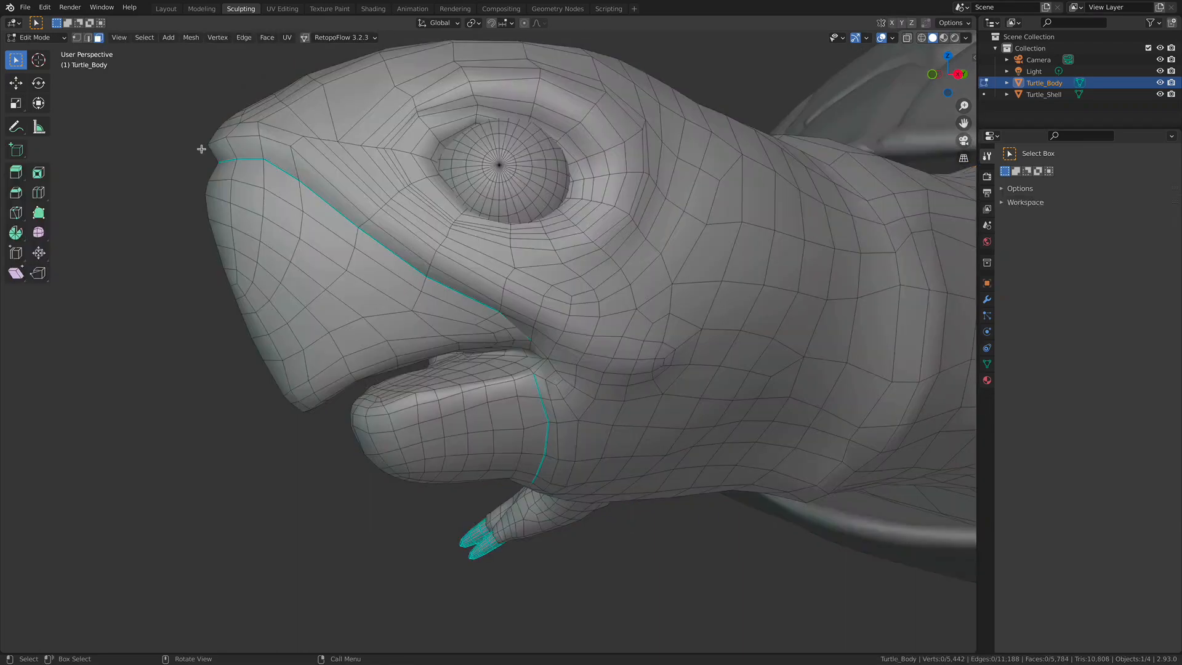
Step: Examine the sharp-marked front claws in Edit Mode, then switch to Object Mode and deselect the body to check their shading
mouse_move(404, 266)
left_mouse_down("alt")
mouse_move(677, 330)
mouse_move(668, 376)
left_mouse_up("alt")
mouse_move(615, 346)
left_mouse_down("alt+shift")
mouse_move(486, 292)
mouse_move(487, 274)
mouse_move(451, 309)
mouse_move(563, 342)
mouse_move(563, 327)
mouse_move(507, 405)
mouse_move(579, 209)
left_mouse_up("alt+shift")
left_click_drag(561, 456, 570, 363, "ctrl+alt")
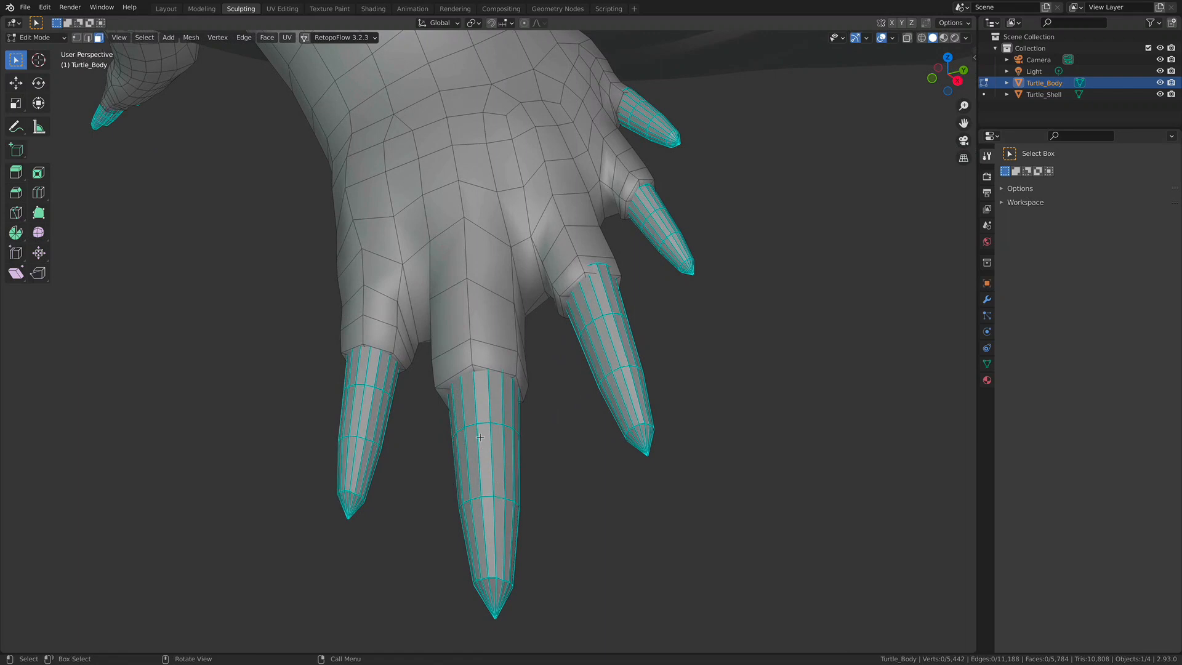
left_click_drag(488, 382, 487, 414, "ctrl+alt")
left_click_drag(487, 413, 504, 515, "alt+shift")
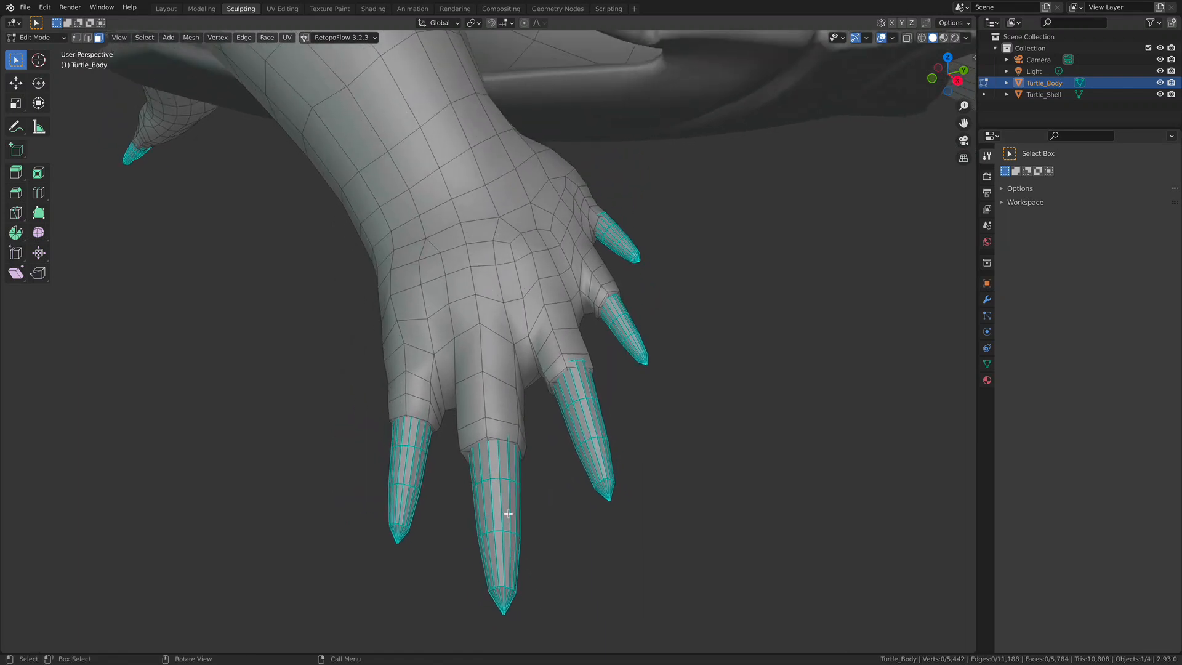
key("Tab")
left_click(566, 481)
left_click_drag(564, 458, 585, 350, "alt+shift")
left_click_drag(565, 431, 477, 409, "ctrl+alt")
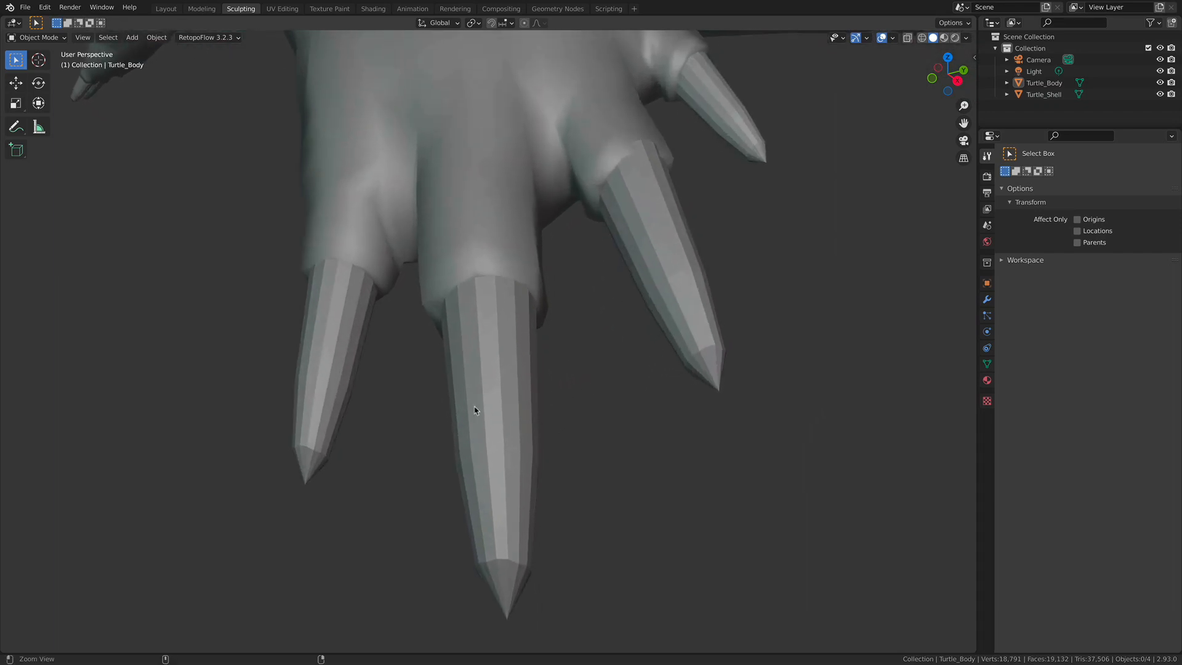
Step: Select the turtle body, enter Edit Mode and select all five claws of the front foot as linked meshes
left_click(468, 414)
left_click(586, 407)
left_click(525, 423)
key("Tab")
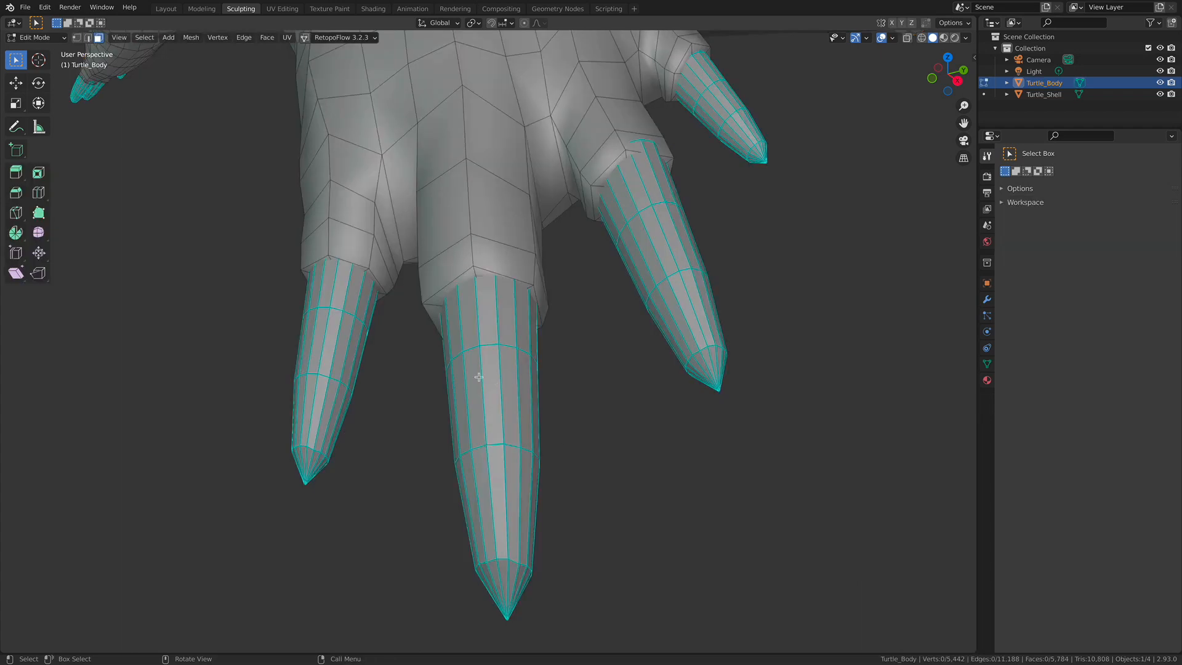
key("l")
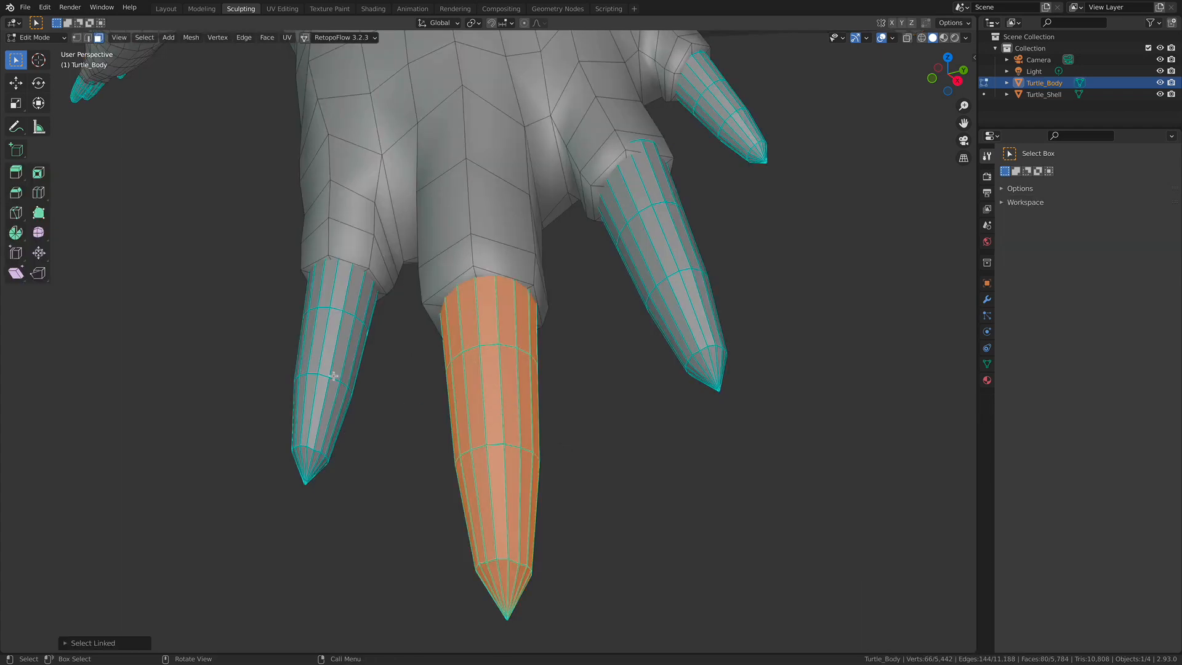
key("l")
key("l")
key("l")
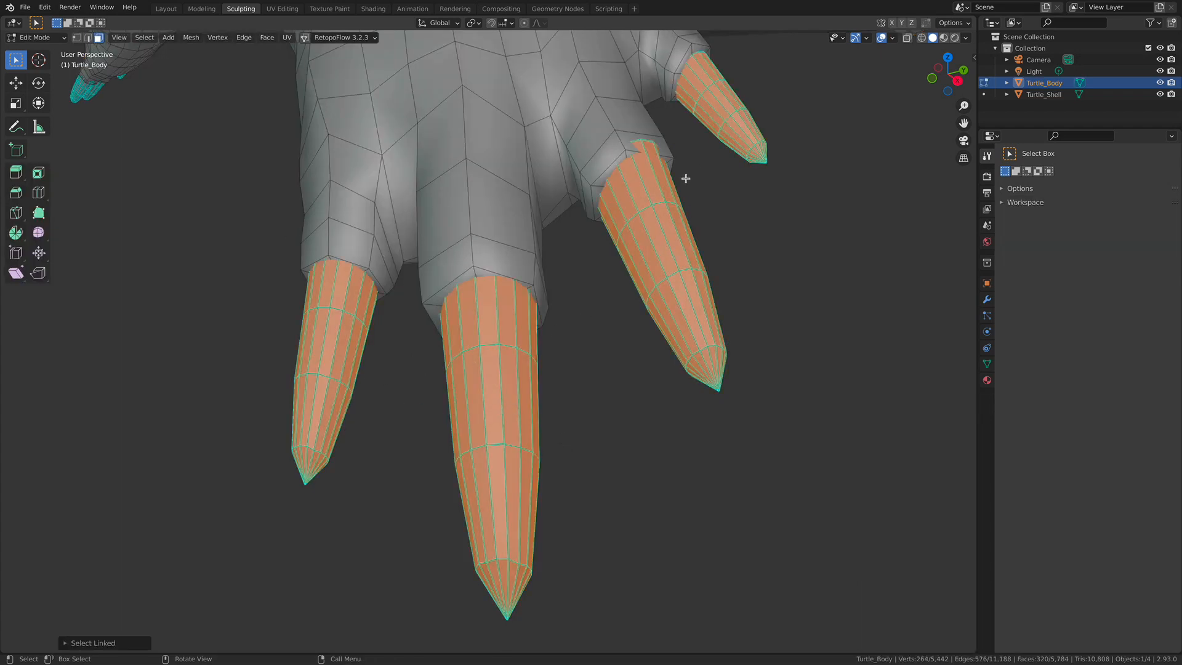
scroll(686, 178, "down", 2)
middle_click_drag(683, 92, 636, 273, "shift")
key("l")
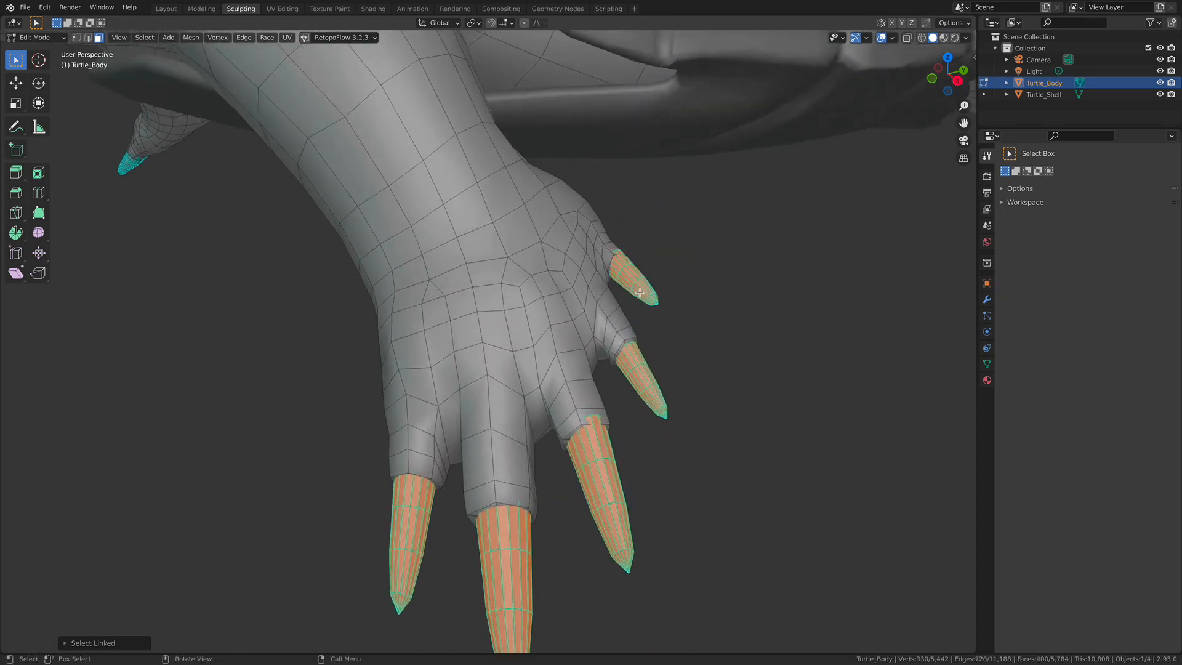
middle_click_drag(541, 480, 581, 346, "shift")
scroll(541, 386, "up", 5)
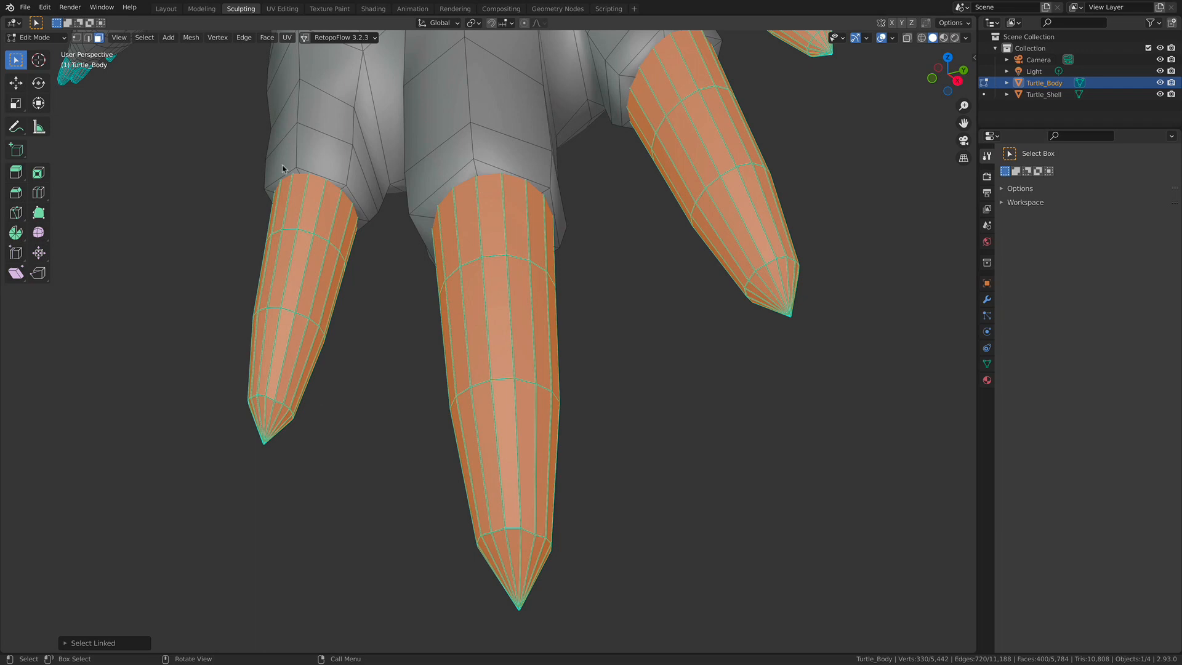
Step: Clear the sharp marks from the edges of the five selected claws, and deselect them
left_click(244, 38)
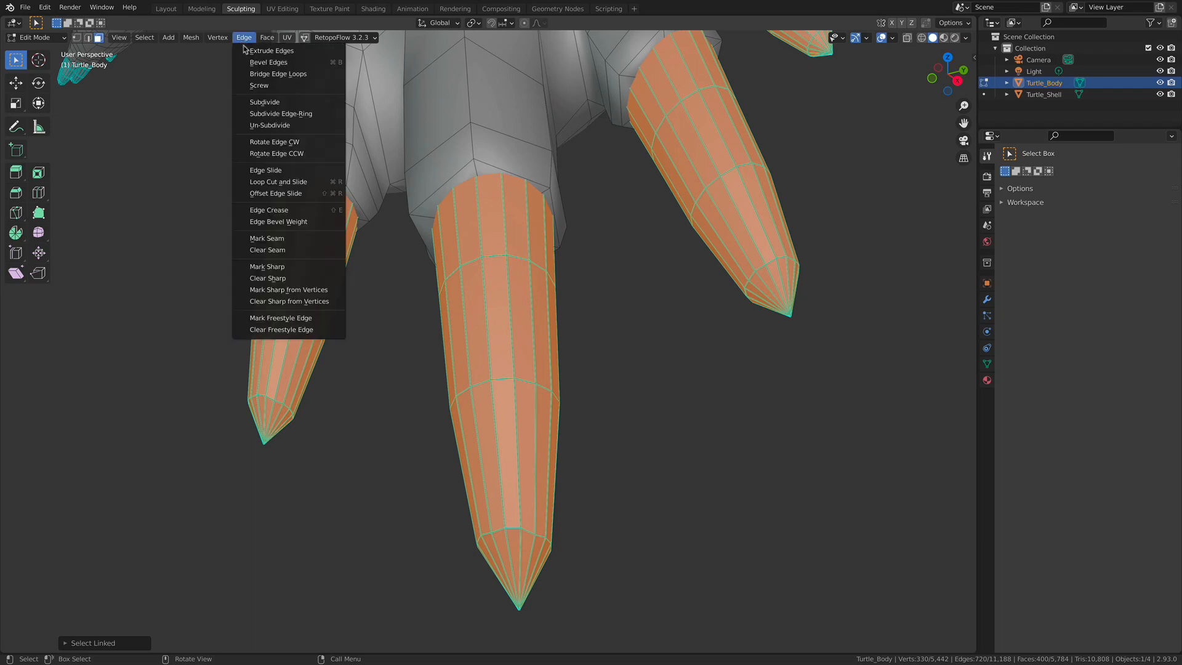
left_click(296, 280)
key("alt+a")
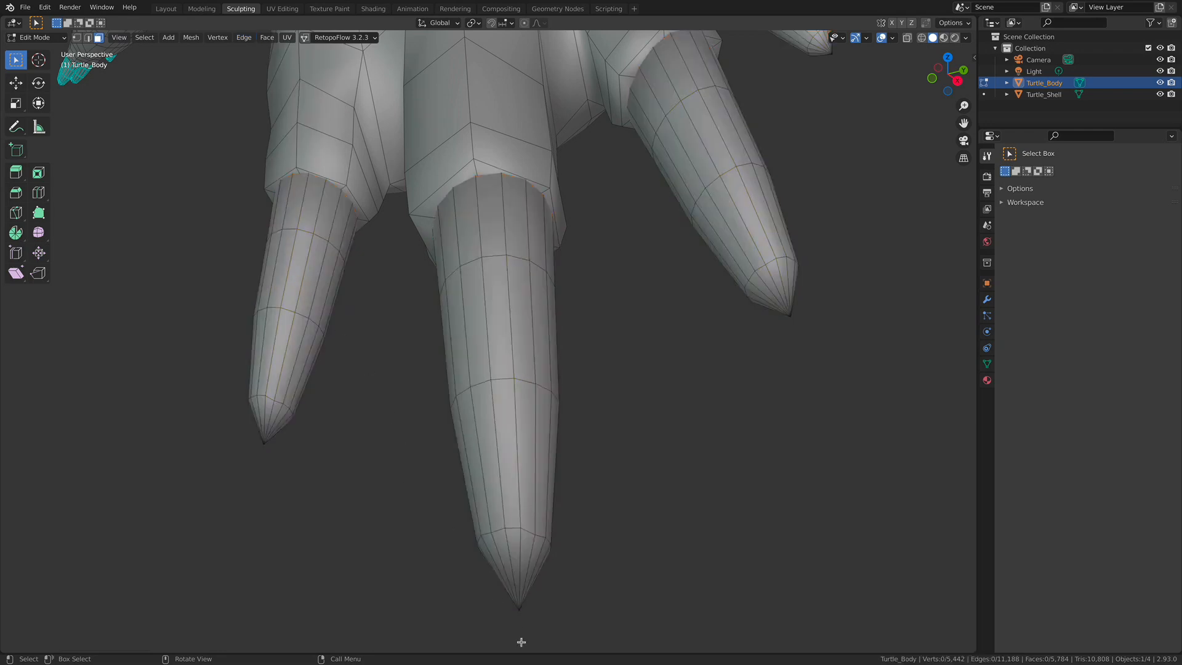
Step: Switch to Object Mode and deselect the turtle body to check the shading of the front claws
scroll(622, 340, "down", 3)
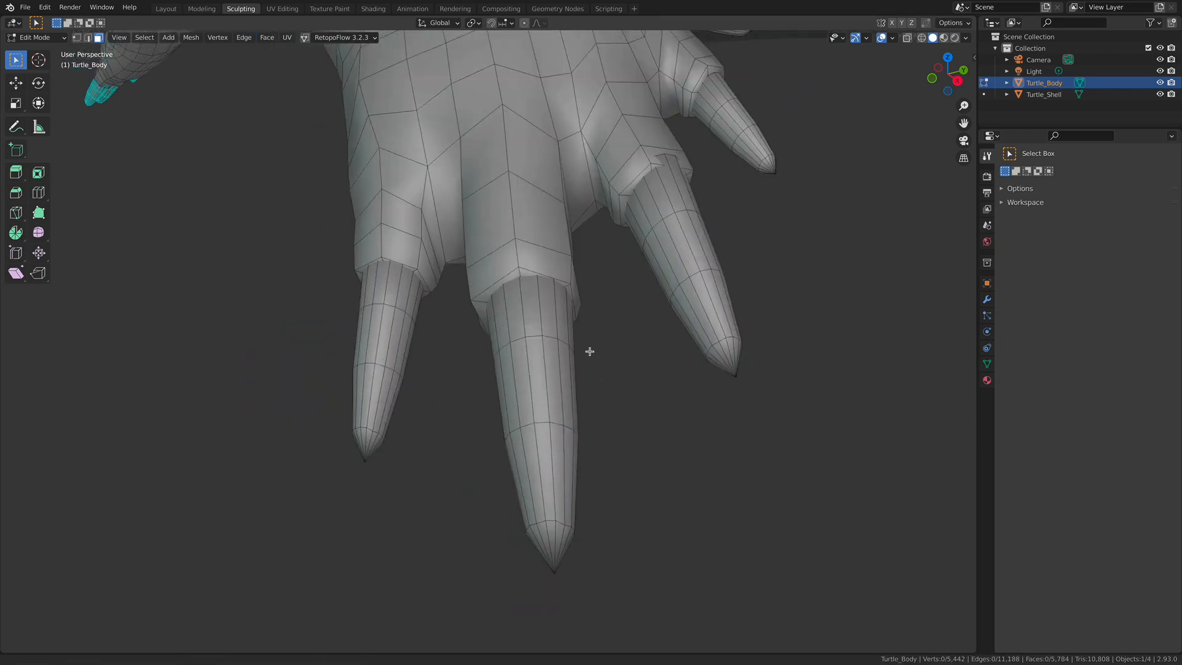
left_click(35, 38)
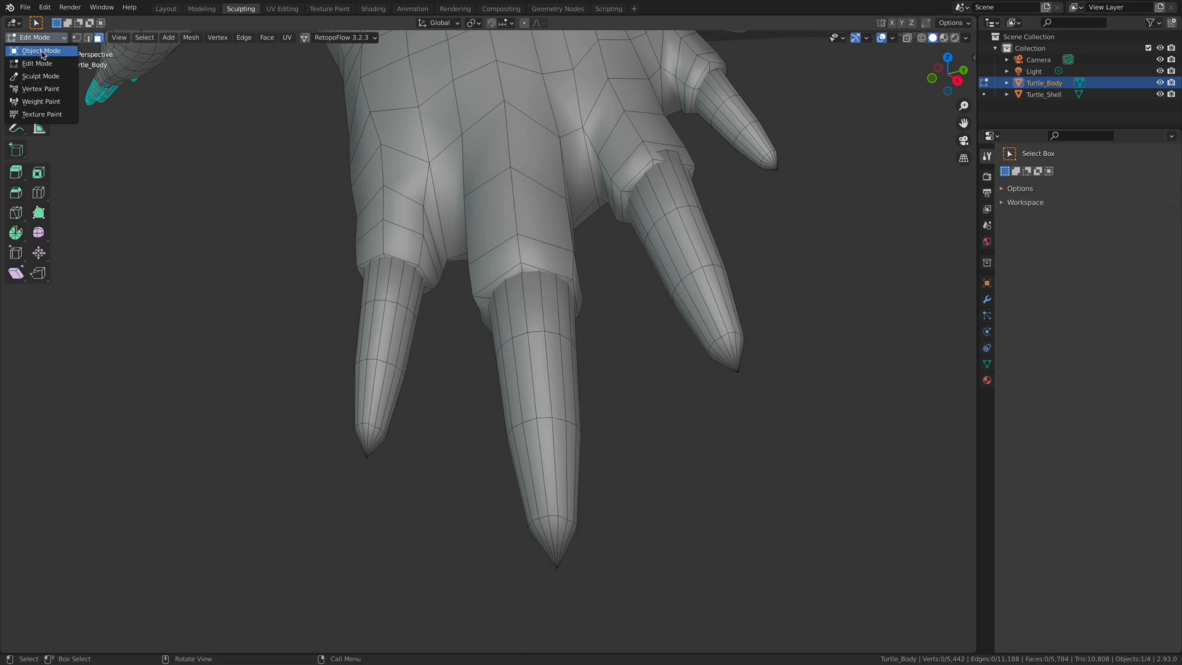
left_click(43, 51)
key("alt+a")
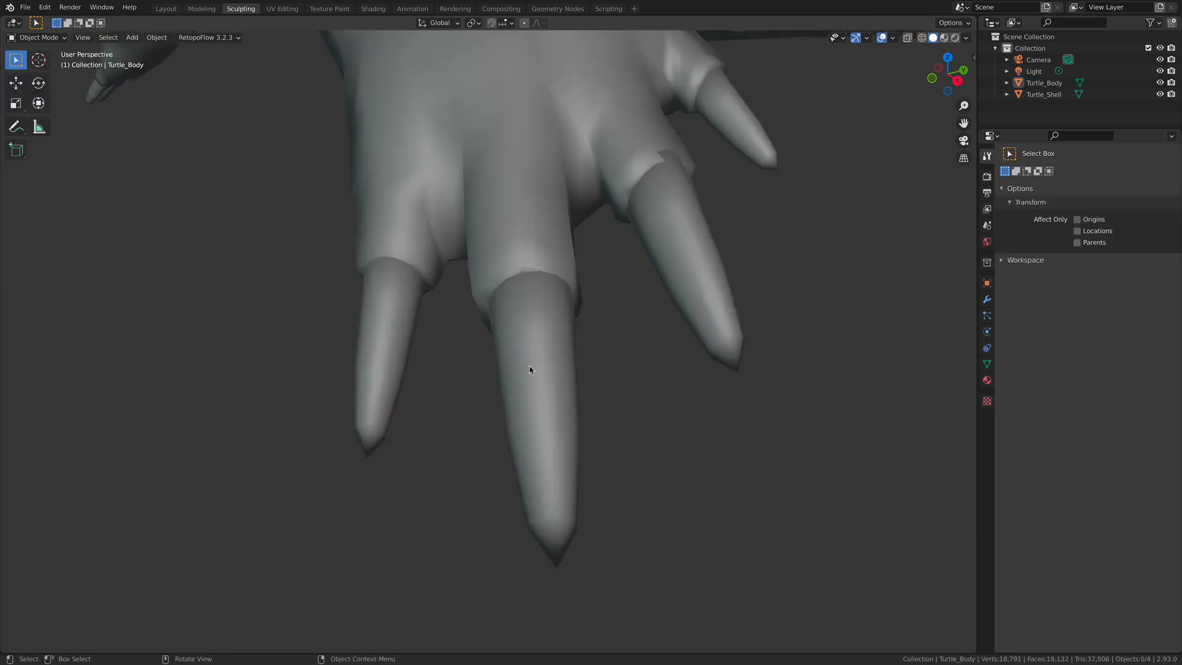
Step: Examine the front claws and the whole turtle from several angles to check the shading
mouse_move(602, 363)
middle_mouse_down()
mouse_move(572, 364)
mouse_move(602, 361)
middle_mouse_up()
scroll(602, 362, "down", 8)
middle_click_drag(514, 383, 497, 403)
middle_click_drag(549, 394, 570, 437)
scroll(583, 389, "down", 3)
middle_click_drag(684, 307, 530, 404)
middle_click_drag(530, 404, 578, 354, "shift")
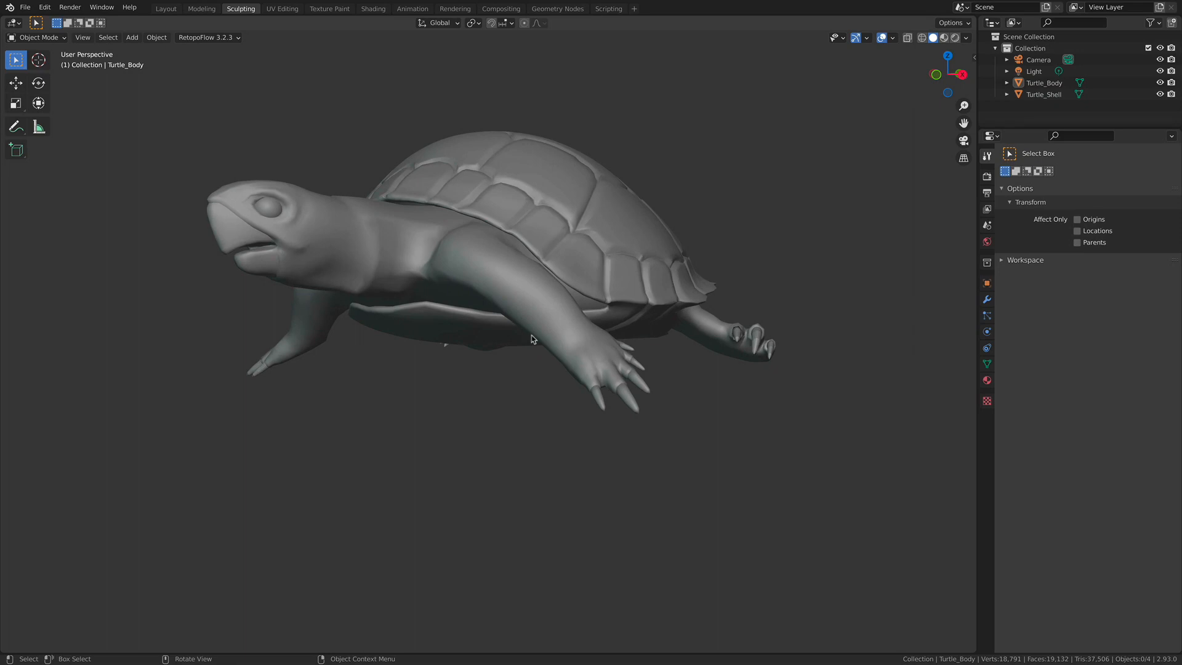
middle_click_drag(531, 335, 517, 357)
Step: Switch to the UV Editing workspace and make the 3D view slightly wider beside the UV editor
left_click(282, 9)
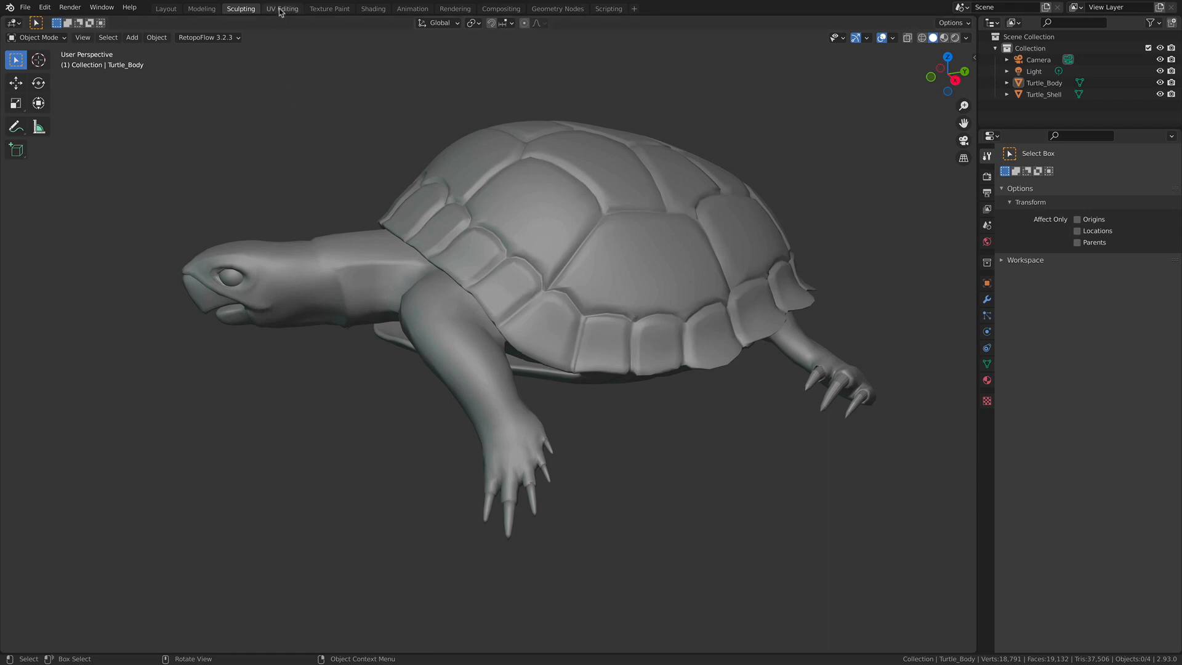
middle_click_drag(662, 315, 701, 347)
left_click_drag(496, 337, 475, 337)
middle_click_drag(676, 337, 772, 354, "ctrl")
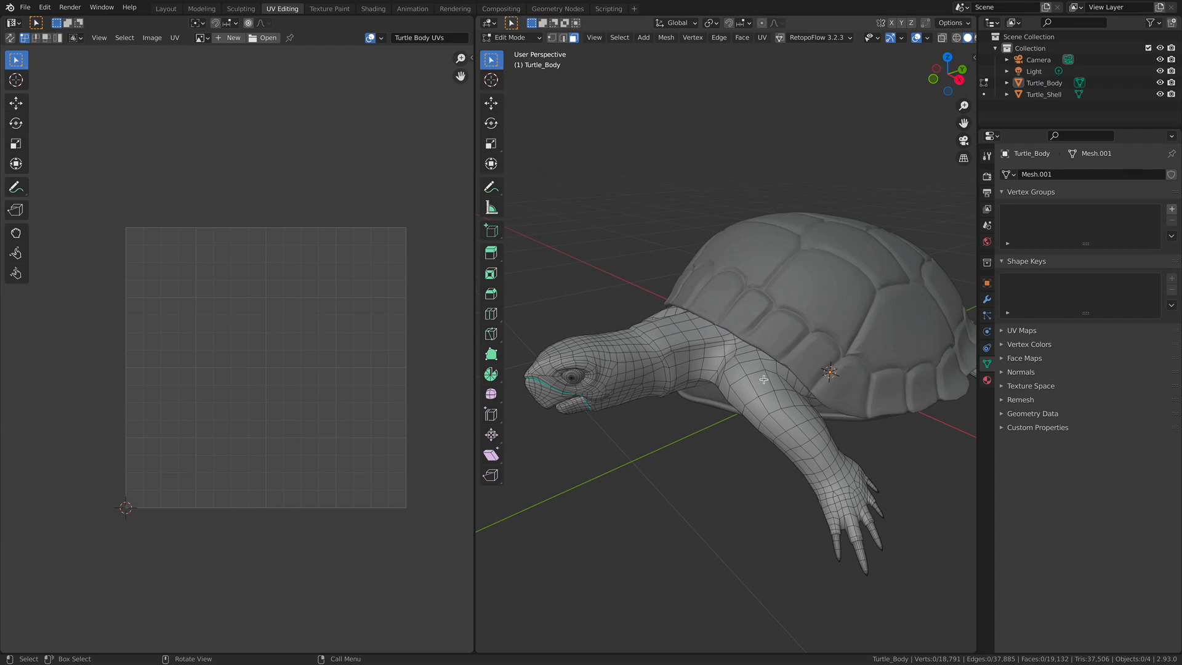
Step: Examine the mesh topology around the turtle's head, eye and mouth in the 3D view
middle_click_drag(617, 367, 692, 341, "shift")
middle_click_drag(554, 336, 683, 336, "shift")
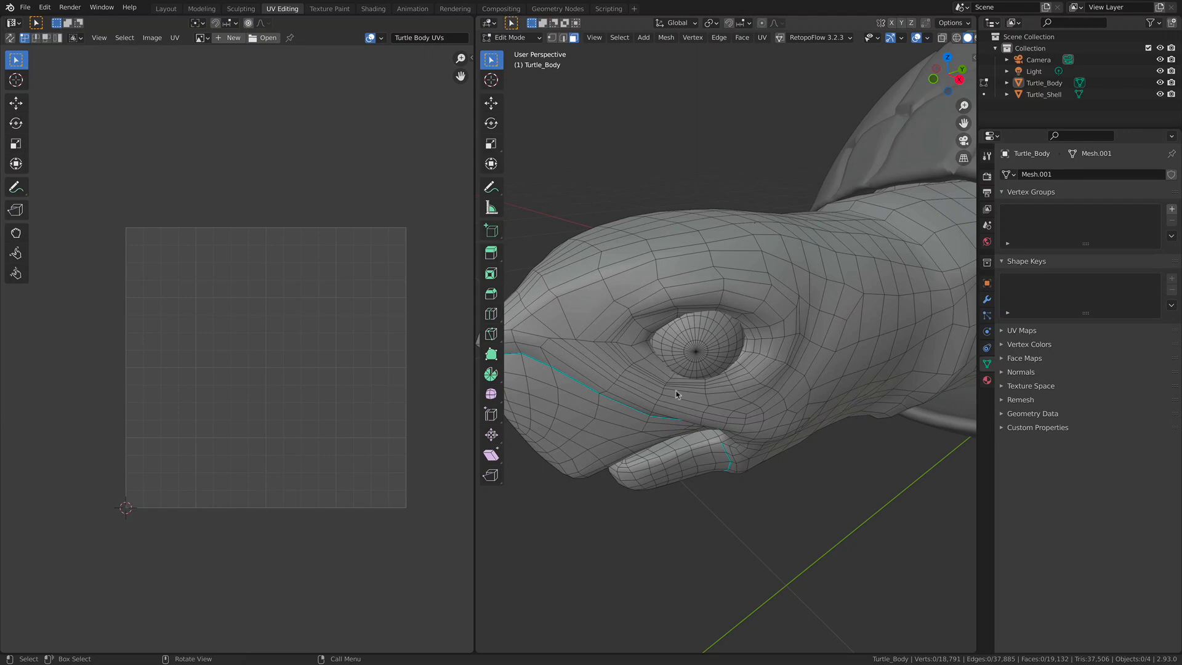
left_click_drag(781, 317, 681, 332, "ctrl+alt")
mouse_move(681, 332)
left_mouse_down("ctrl+alt")
mouse_move(706, 334)
mouse_move(679, 314)
mouse_move(665, 331)
left_mouse_up("ctrl+alt")
left_click_drag(665, 331, 712, 333, "alt+shift")
middle_click_drag(713, 333, 668, 335, "ctrl")
middle_click_drag(668, 335, 760, 324)
left_click_drag(806, 391, 671, 363, "ctrl+alt")
left_click_drag(671, 363, 697, 395, "ctrl+alt")
middle_click_drag(697, 394, 751, 375)
scroll(757, 367, "up", 5)
mouse_move(710, 365)
middle_mouse_down()
mouse_move(699, 310)
mouse_move(715, 326)
mouse_move(683, 345)
mouse_move(705, 343)
middle_mouse_up()
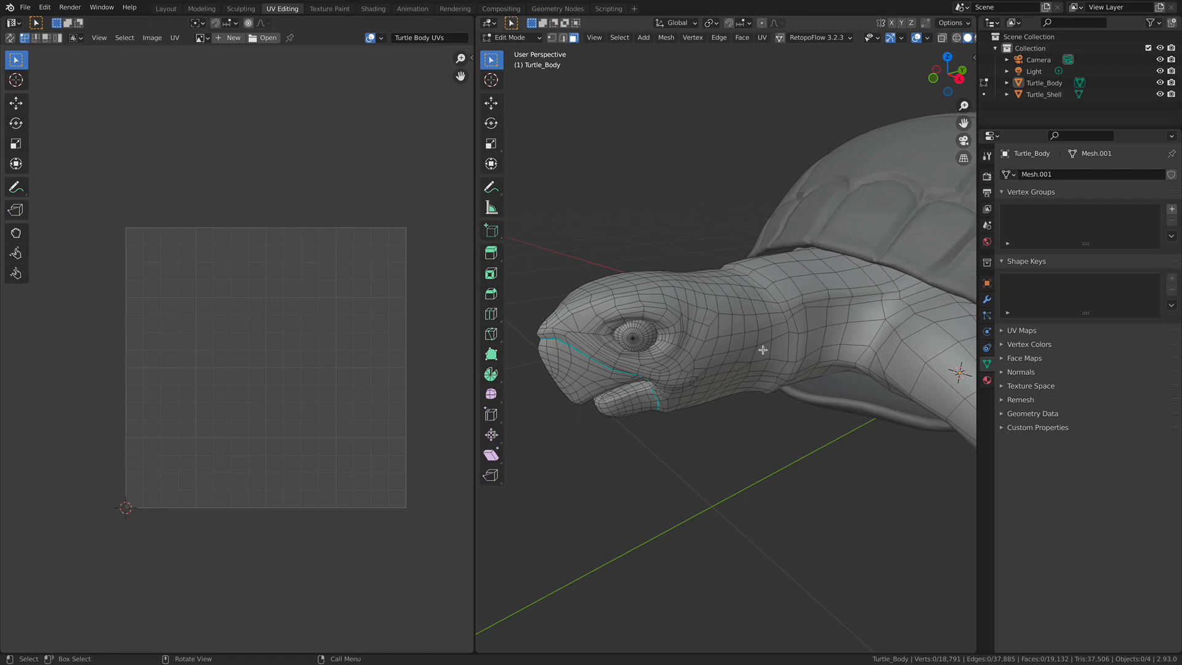
Step: Select the turtle's body as linked mesh to display its UVs in the UV editor
key("l")
middle_click_drag(646, 348, 670, 345, "shift")
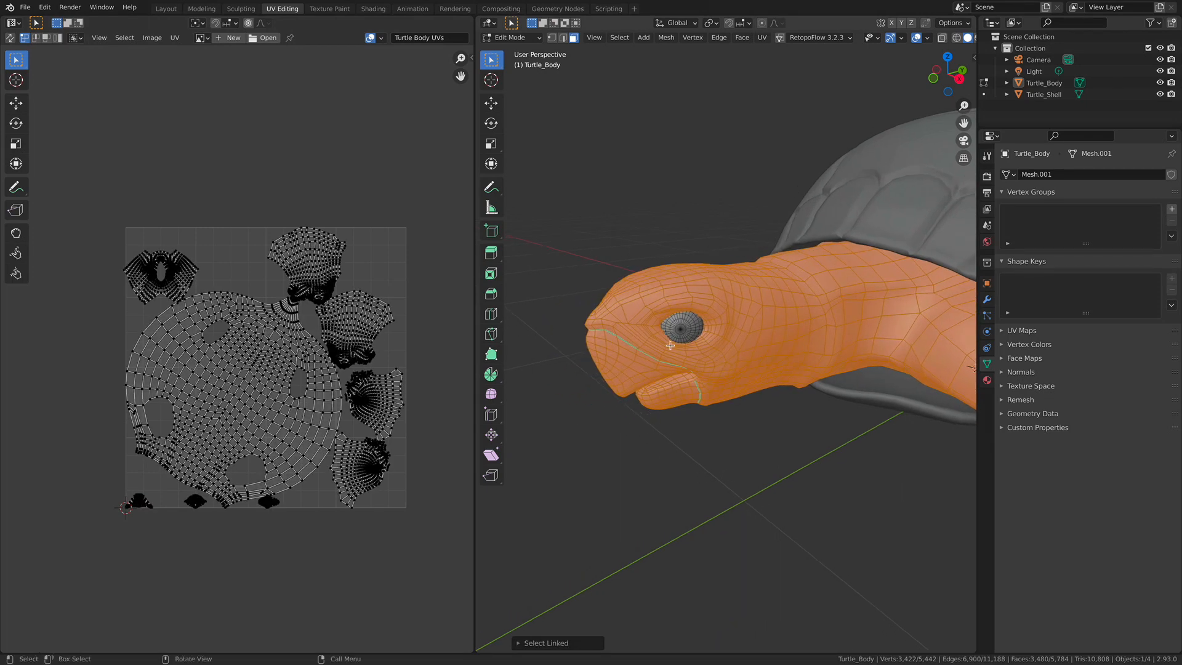
middle_click_drag(729, 308, 681, 407)
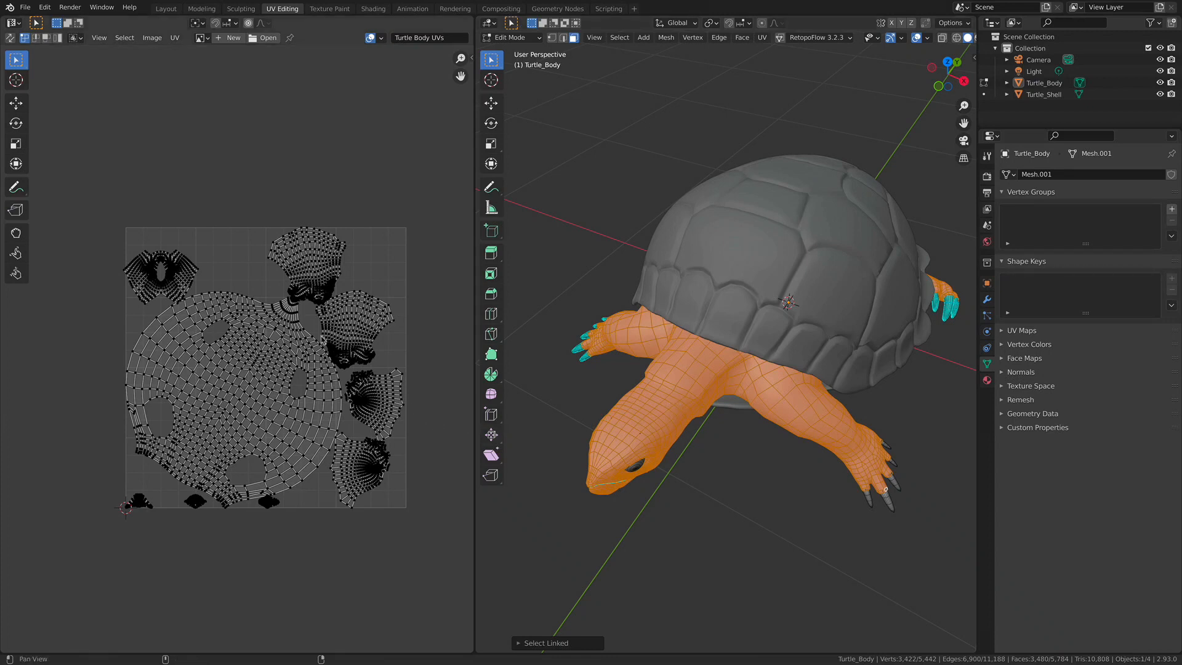
middle_click_drag(183, 279, 289, 350)
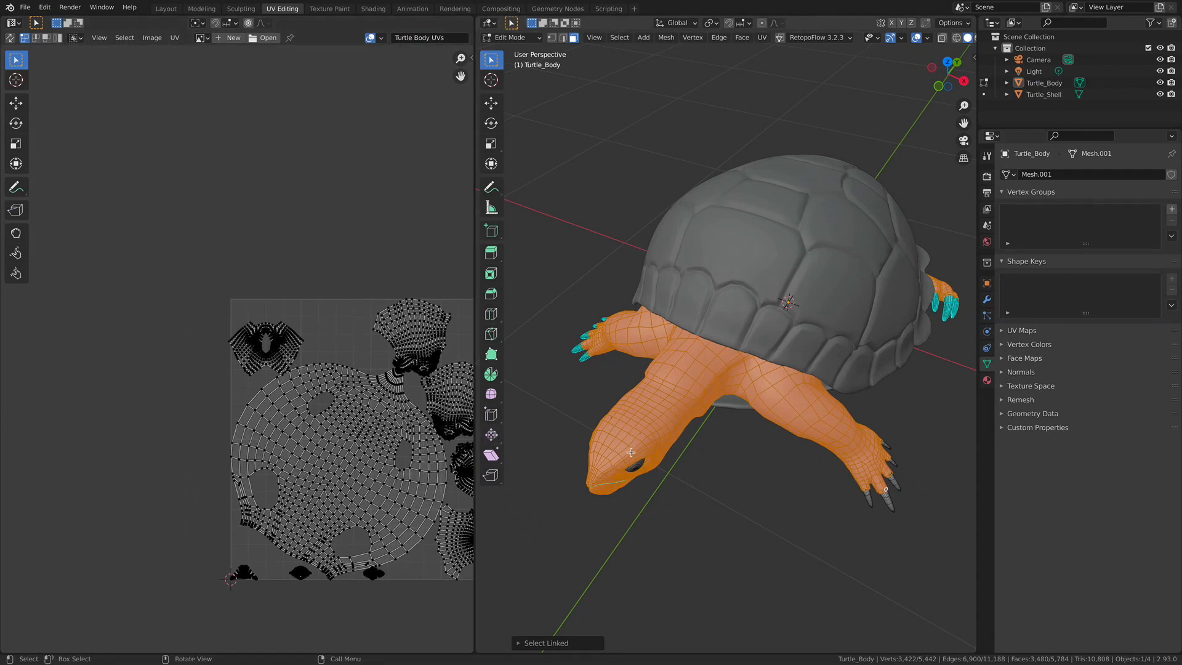
middle_click_drag(636, 411, 703, 435)
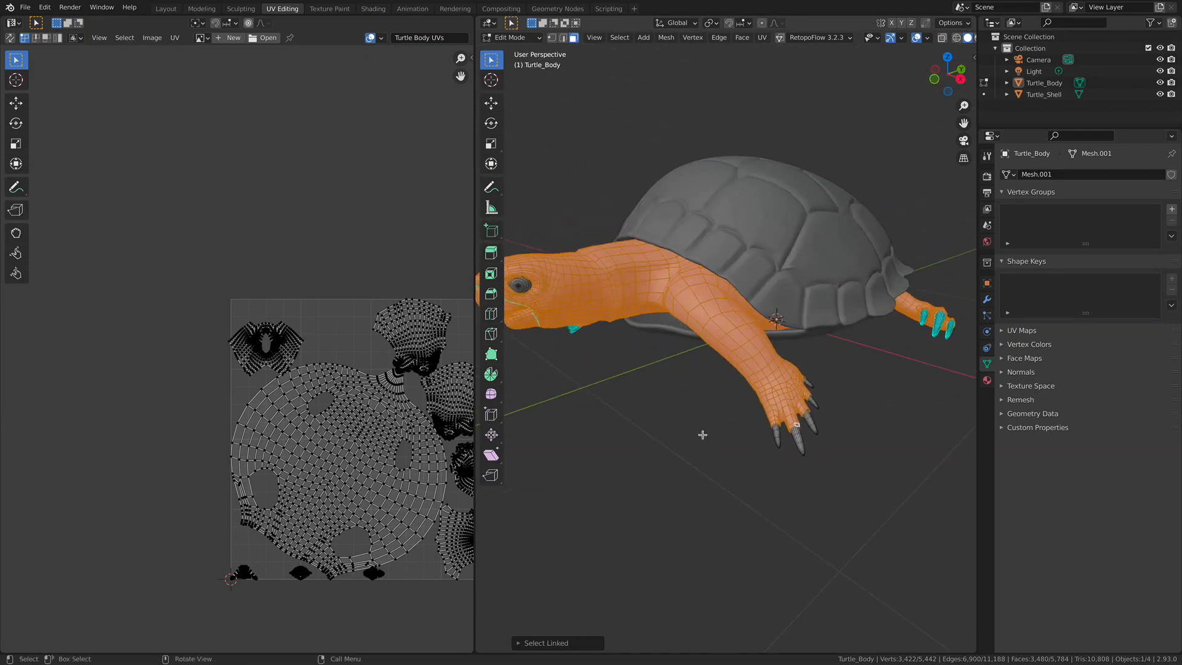
Step: Examine the body's UV layout closely, especially the head island with the mouth opening
middle_click_drag(365, 389, 271, 367)
middle_click_drag(271, 367, 330, 359, "ctrl")
scroll(738, 286, "up", 8)
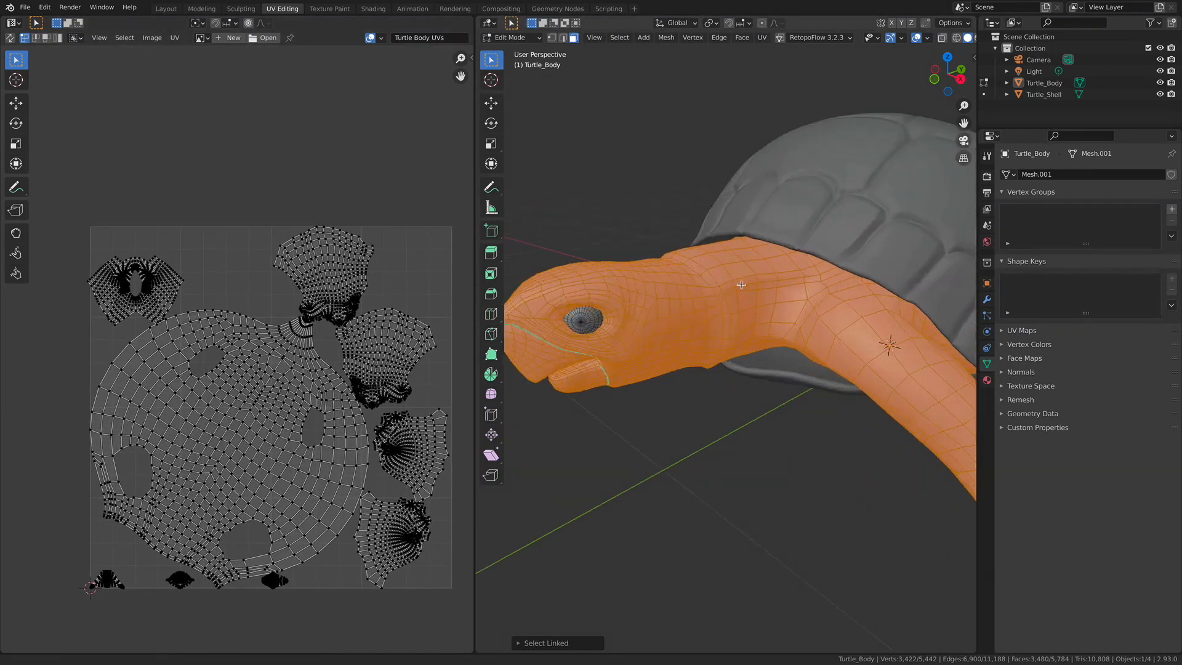
middle_click_drag(739, 286, 777, 273, "shift")
middle_click_drag(425, 362, 402, 356)
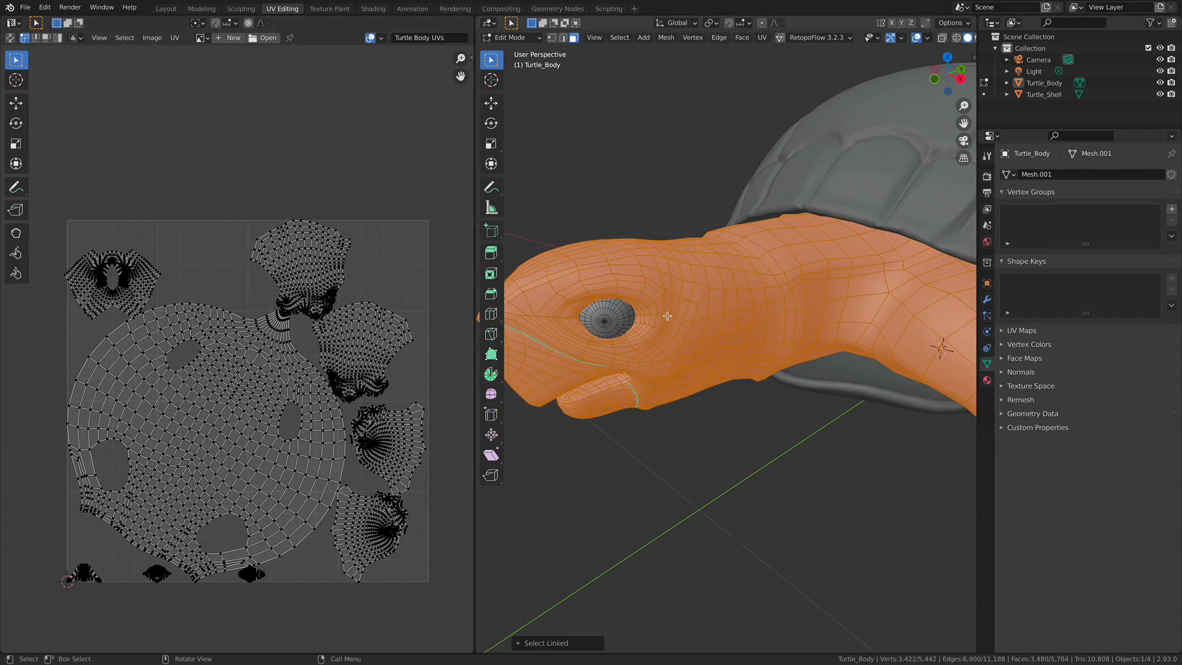
middle_click_drag(369, 320, 369, 258, "ctrl")
middle_click_drag(74, 167, 256, 171)
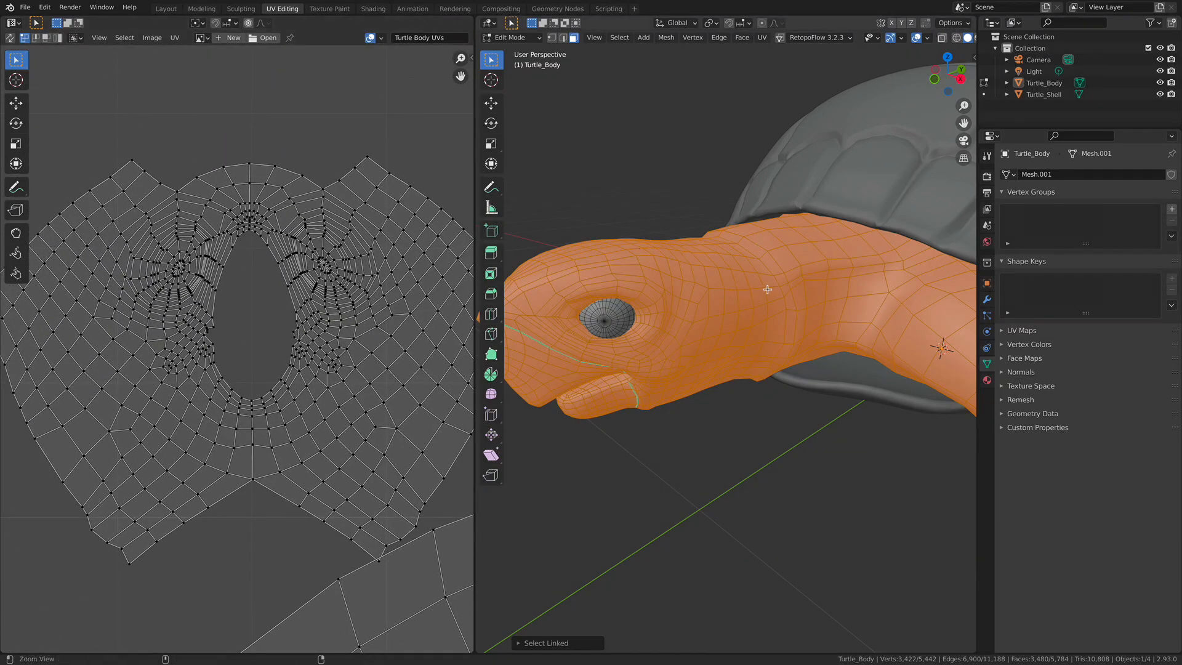
middle_click_drag(767, 290, 767, 321, "ctrl")
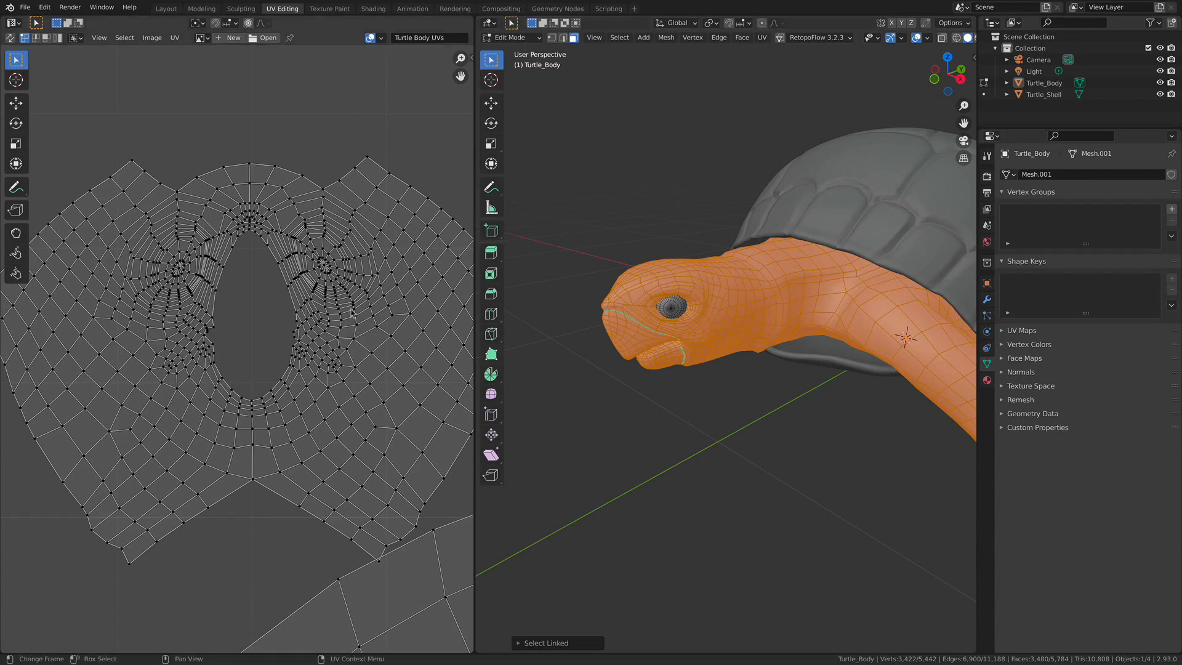
Step: Deselect the mesh and select the linked body again to compare it with its UV islands
key("alt+a")
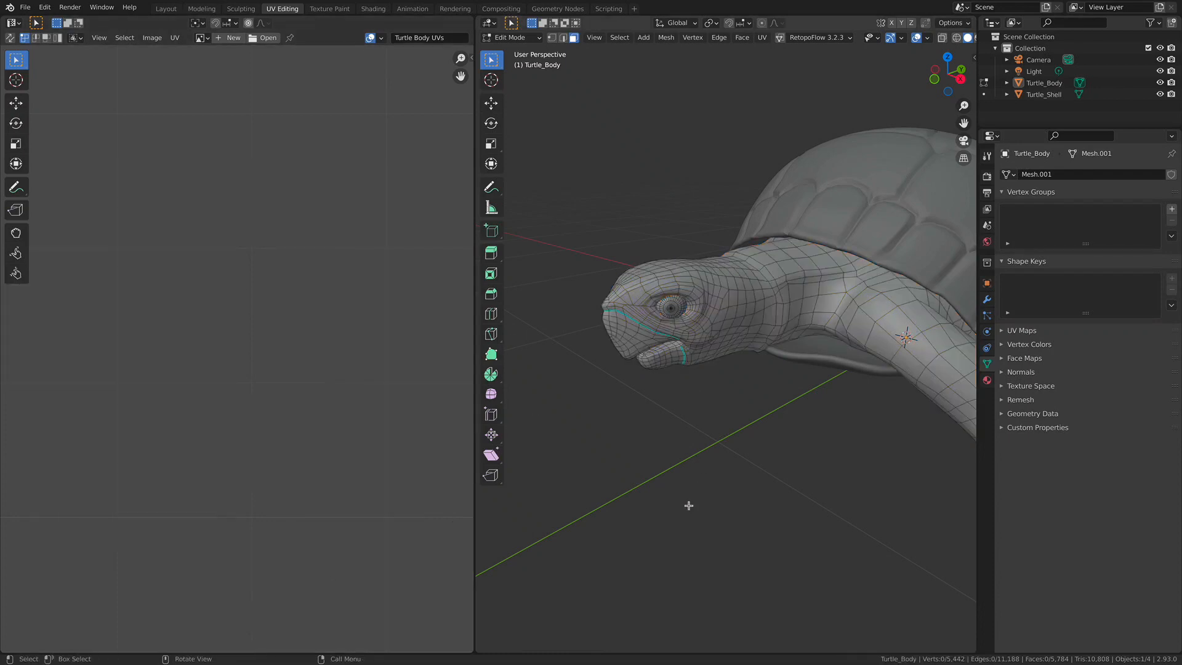
key("l")
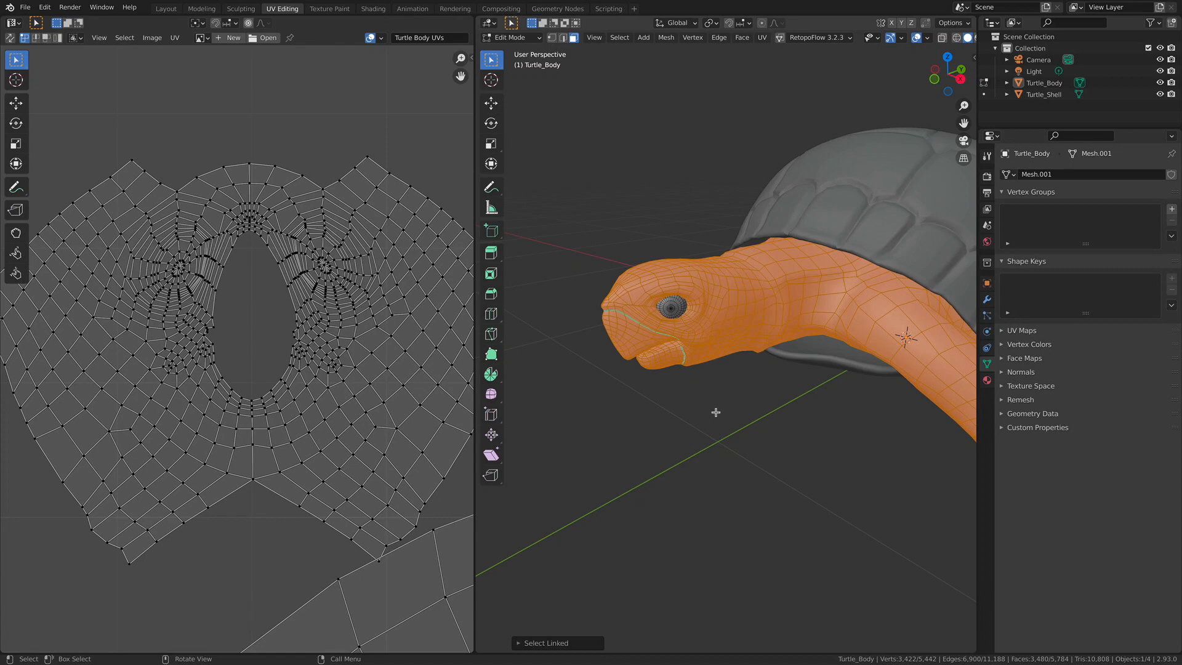
left_click(660, 187)
key("l")
middle_click_drag(334, 291, 316, 296)
scroll(237, 348, "down", 10)
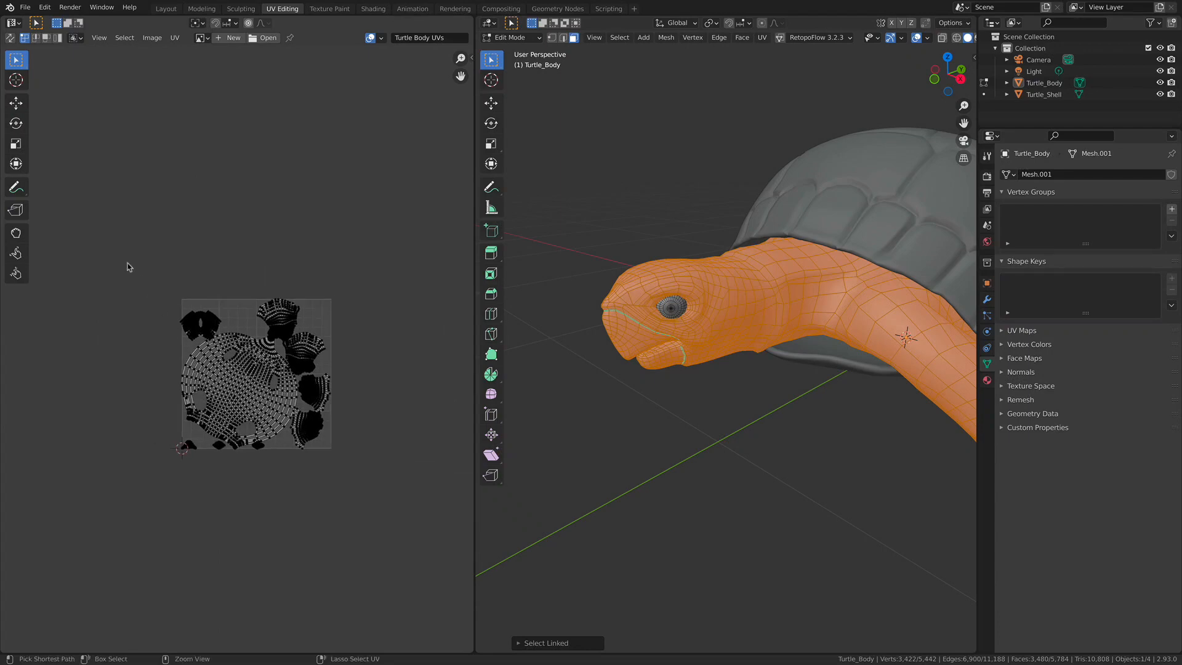
Step: Set UV selection to islands and select the head, torso and leg islands, plus the small ones along the lower edge
middle_click_drag(182, 349, 229, 312)
middle_click_drag(208, 256, 217, 280)
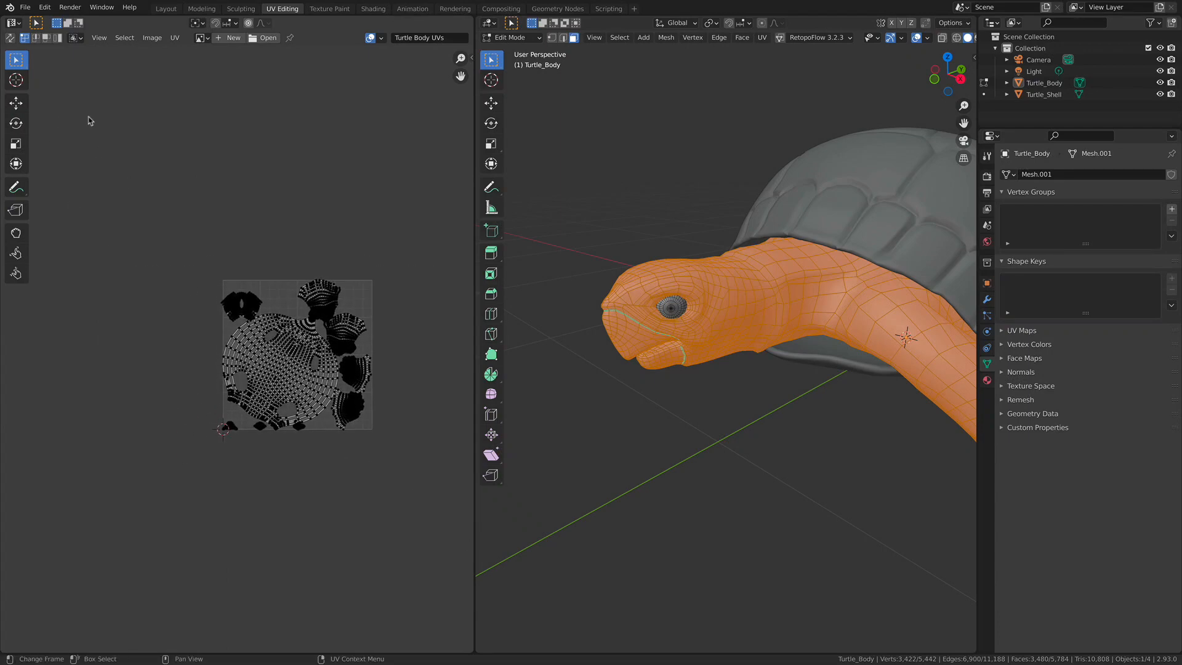
middle_click_drag(291, 392, 288, 361)
key("l")
middle_click_drag(293, 303, 456, 293, "ctrl")
key("l")
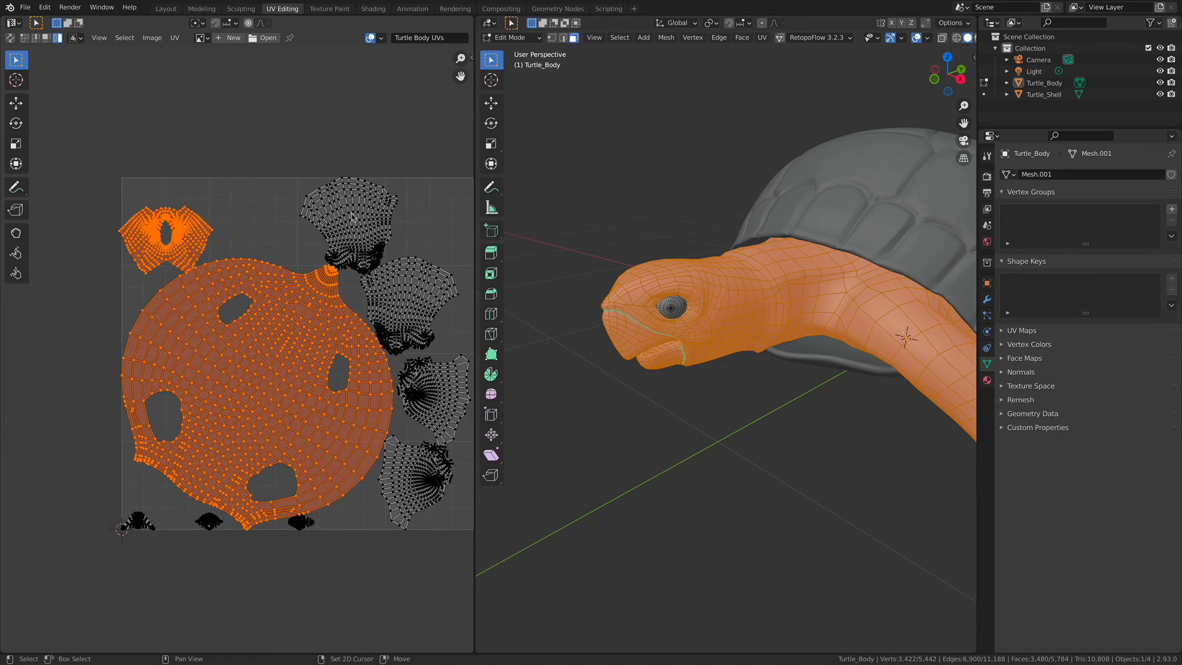
key("l")
key("l")
key("l")
key("l")
left_click_drag(63, 494, 387, 546, "shift")
Step: Select only the head's UV island and move it slightly so it lies inside the UV square
middle_click_drag(170, 208, 387, 368)
middle_click_drag(314, 447, 345, 331)
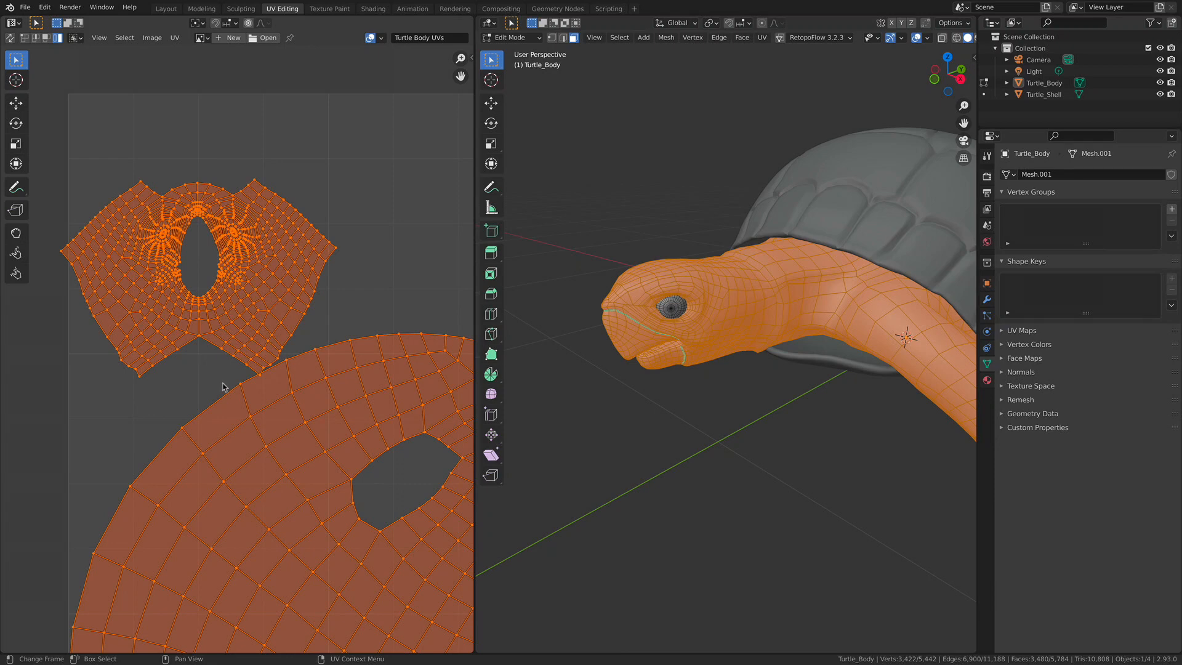
left_click(309, 305)
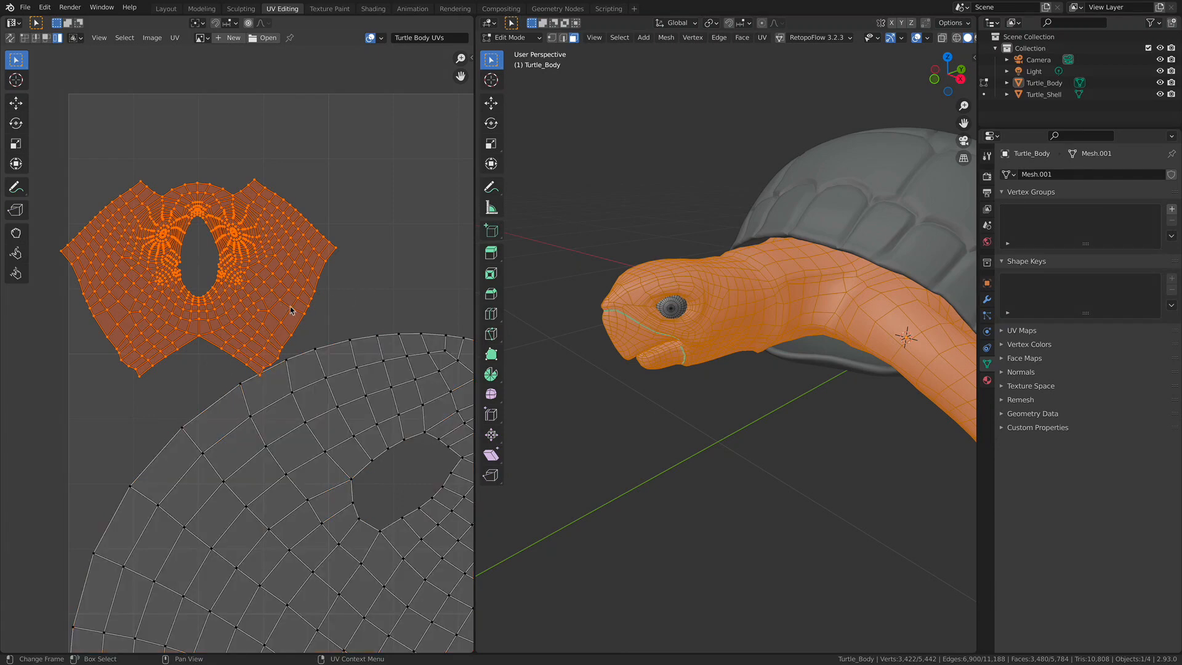
key("g")
left_click(316, 265)
left_click(385, 279)
scroll(369, 282, "down", 2)
Step: Examine the torso, leg and small lower islands of the UV layout
middle_click_drag(298, 291, 134, 289)
middle_click_drag(296, 295, 173, 315, "ctrl")
middle_click_drag(305, 329, 252, 385, "ctrl")
middle_click_drag(282, 384, 299, 319)
middle_click_drag(300, 370, 653, 383, "ctrl")
middle_click_drag(303, 412, 192, 430, "ctrl")
middle_click_drag(285, 425, 372, 468)
middle_click_drag(299, 423, 381, 407, "ctrl")
middle_click_drag(258, 307, 227, 312)
left_click(215, 256)
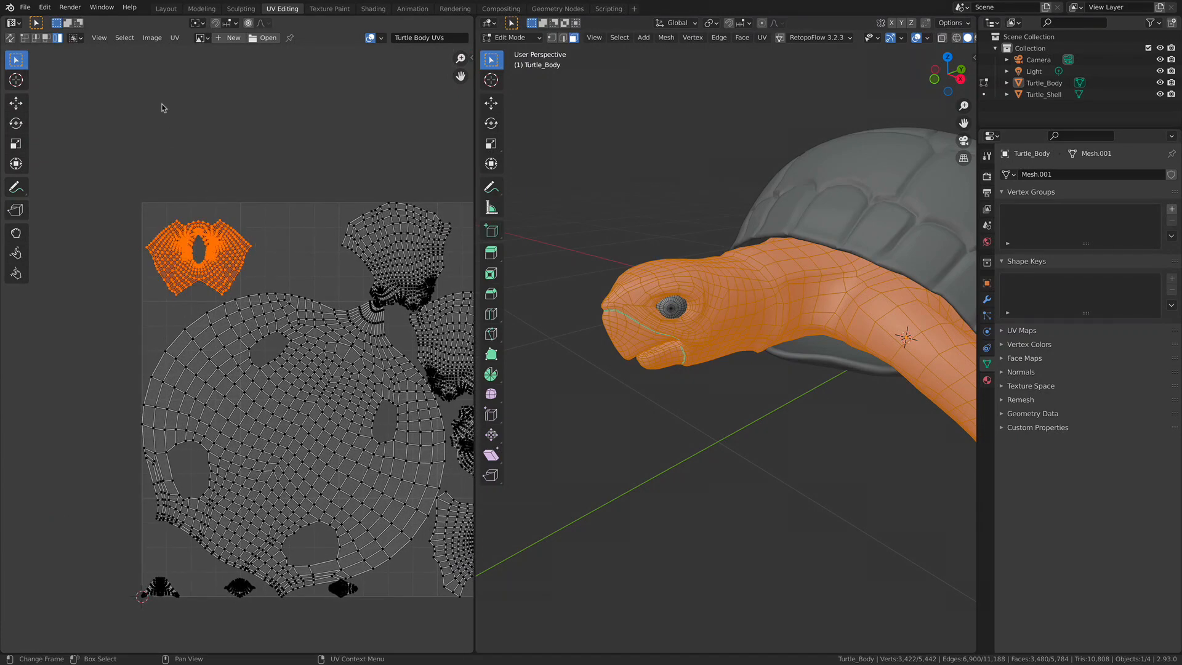
Step: Select all of the body's UV islands and create seams from the islands
left_click(175, 38)
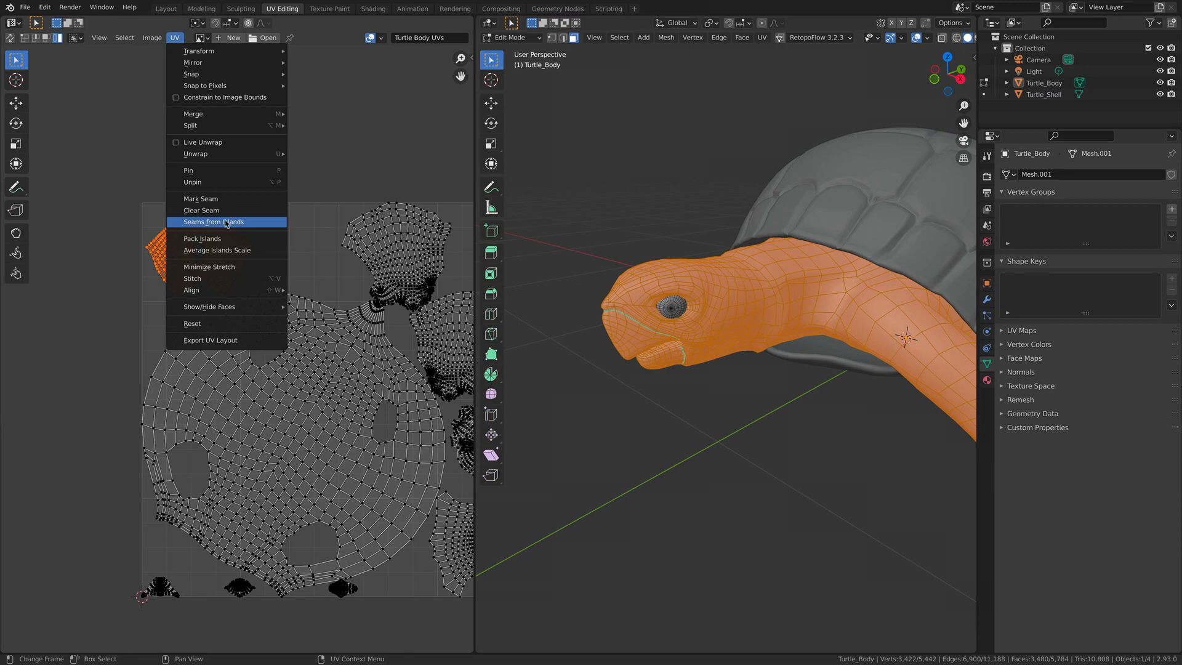
left_click(384, 232)
middle_click_drag(384, 231, 368, 271, "ctrl")
middle_click_drag(368, 271, 294, 274)
left_click_drag(91, 189, 451, 517)
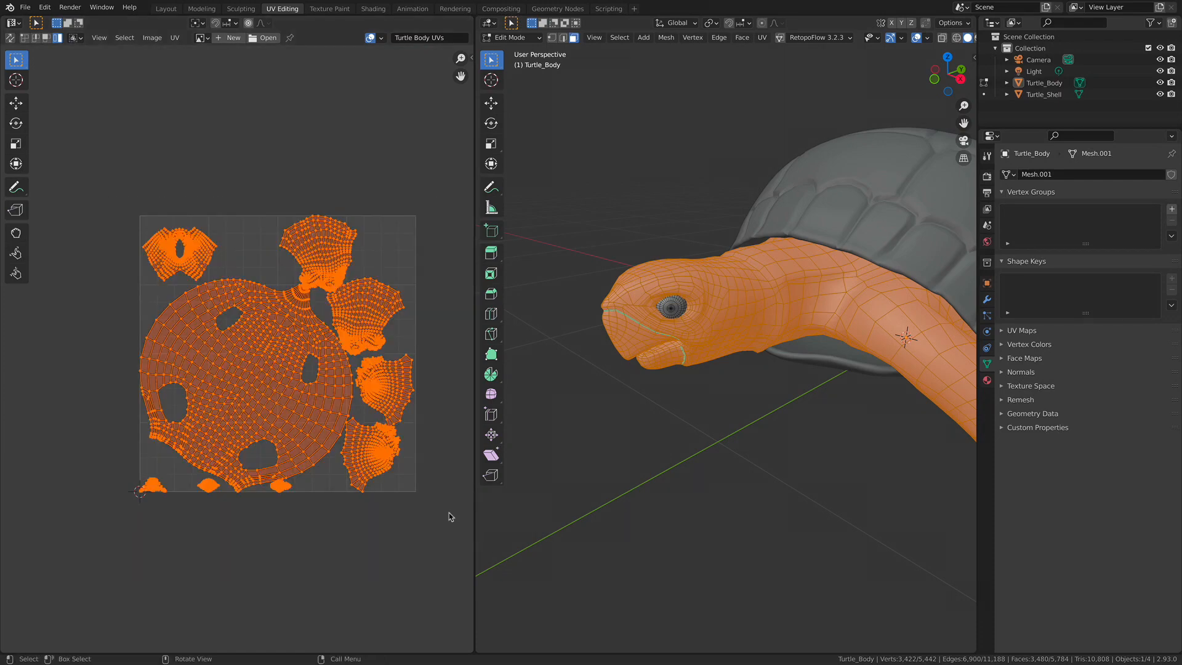
left_click(177, 37)
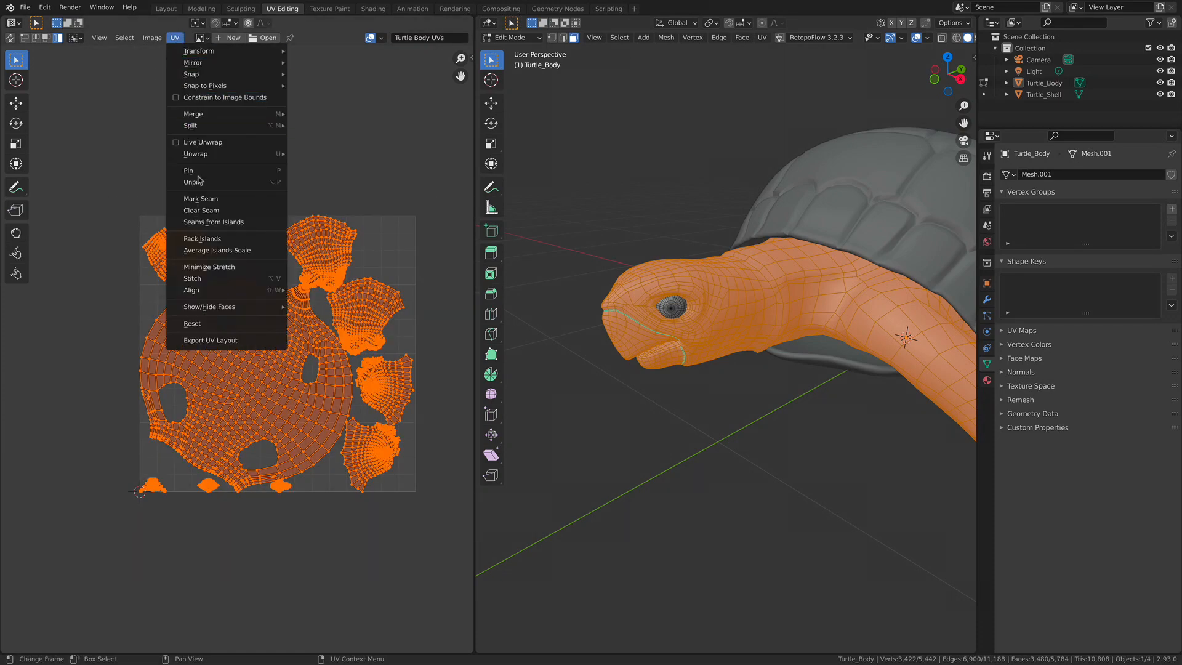
left_click(209, 224)
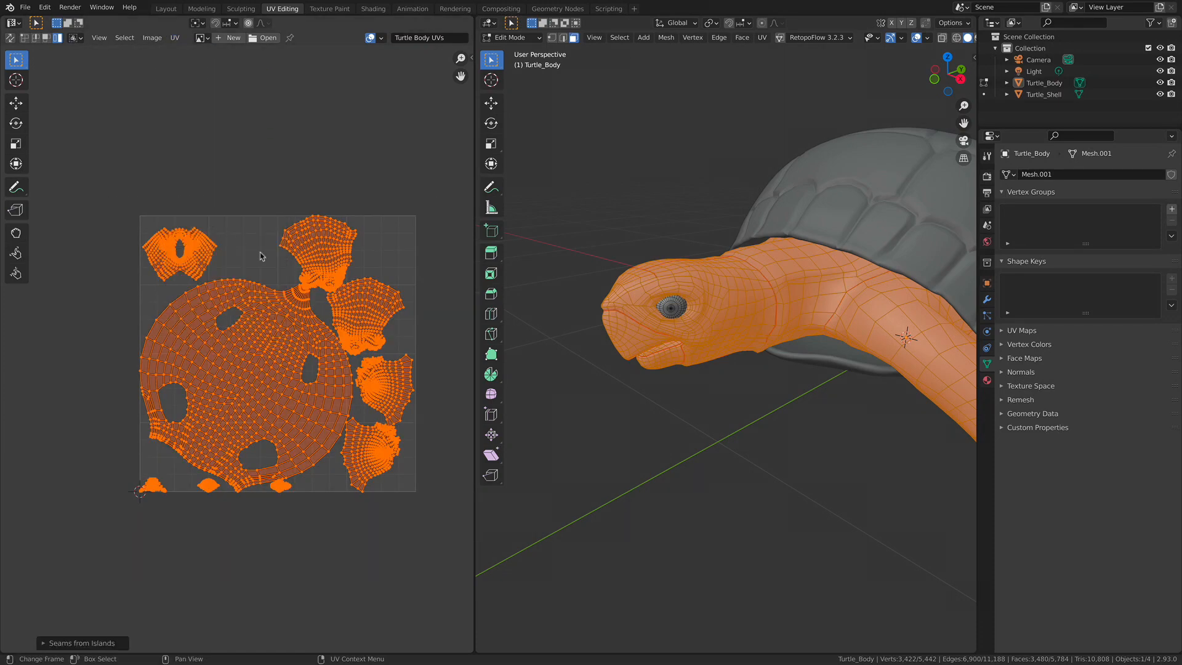
Step: Deselect the body and examine the seams around the head, mouth, neck and front legs
middle_click_drag(174, 254, 412, 347, "ctrl")
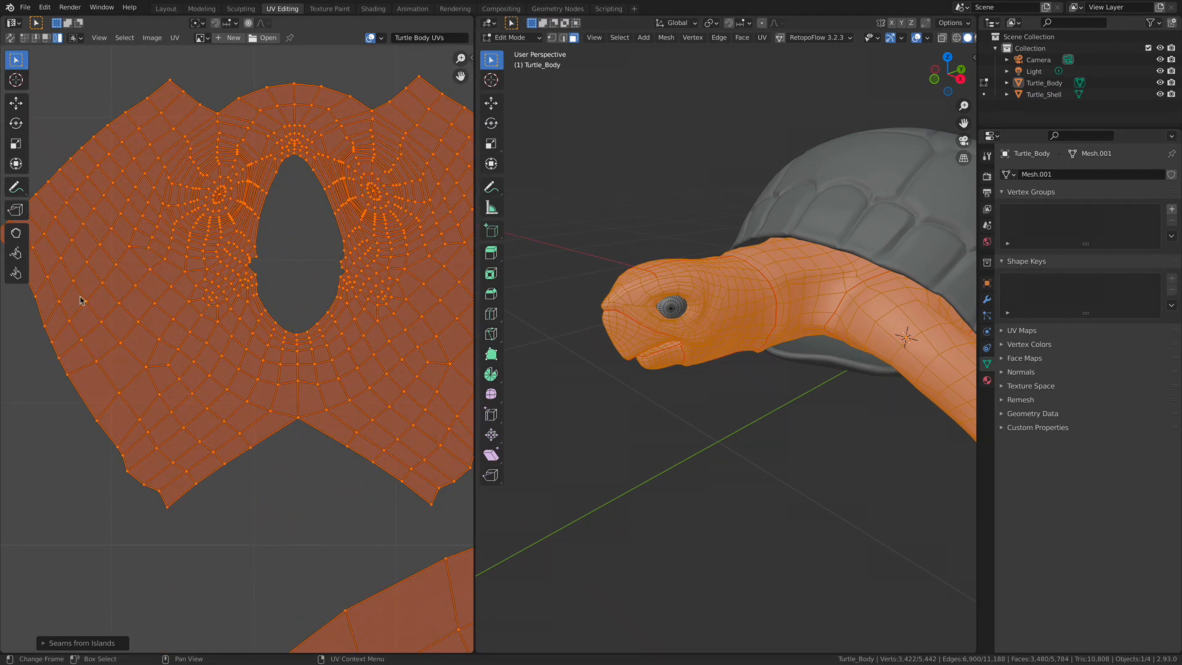
middle_click_drag(297, 336, 336, 375, "ctrl")
middle_click_drag(340, 376, 291, 407)
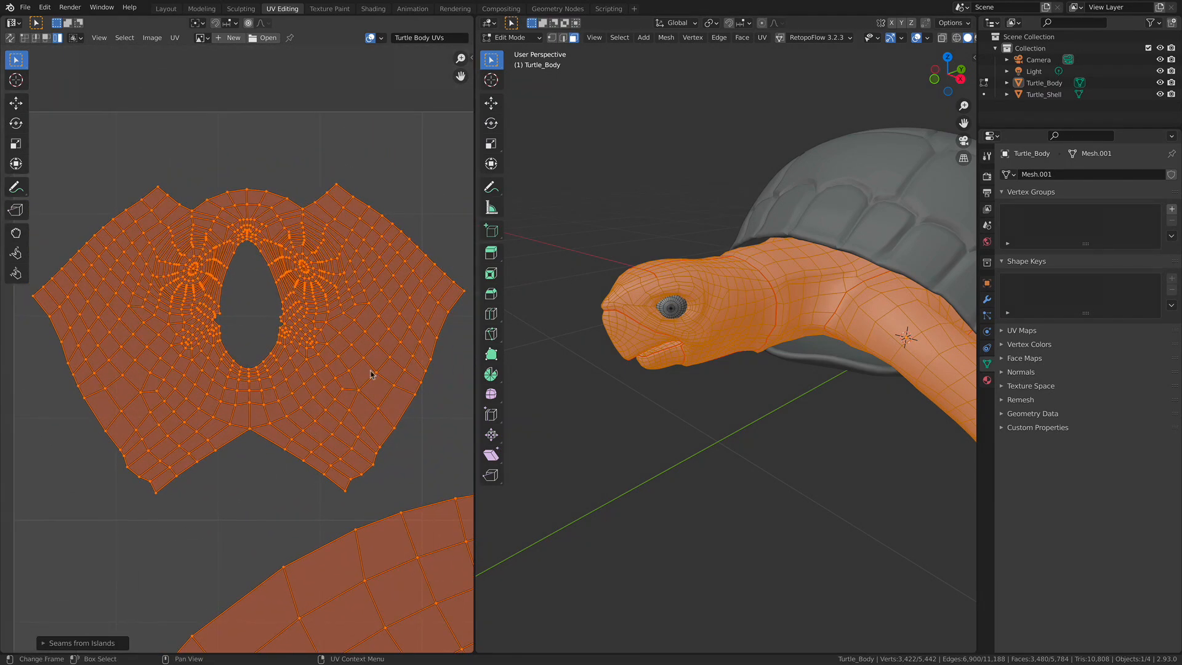
middle_click_drag(699, 277, 733, 258)
key("alt+a")
middle_click_drag(733, 259, 770, 416, "ctrl")
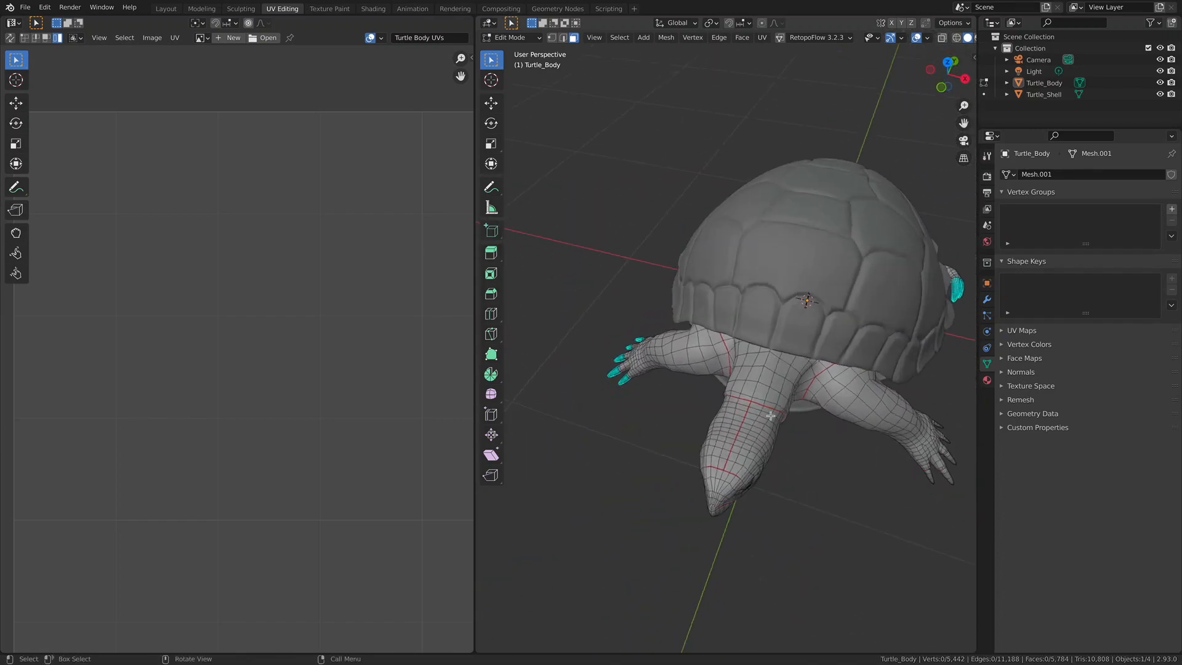
middle_click_drag(842, 409, 782, 359)
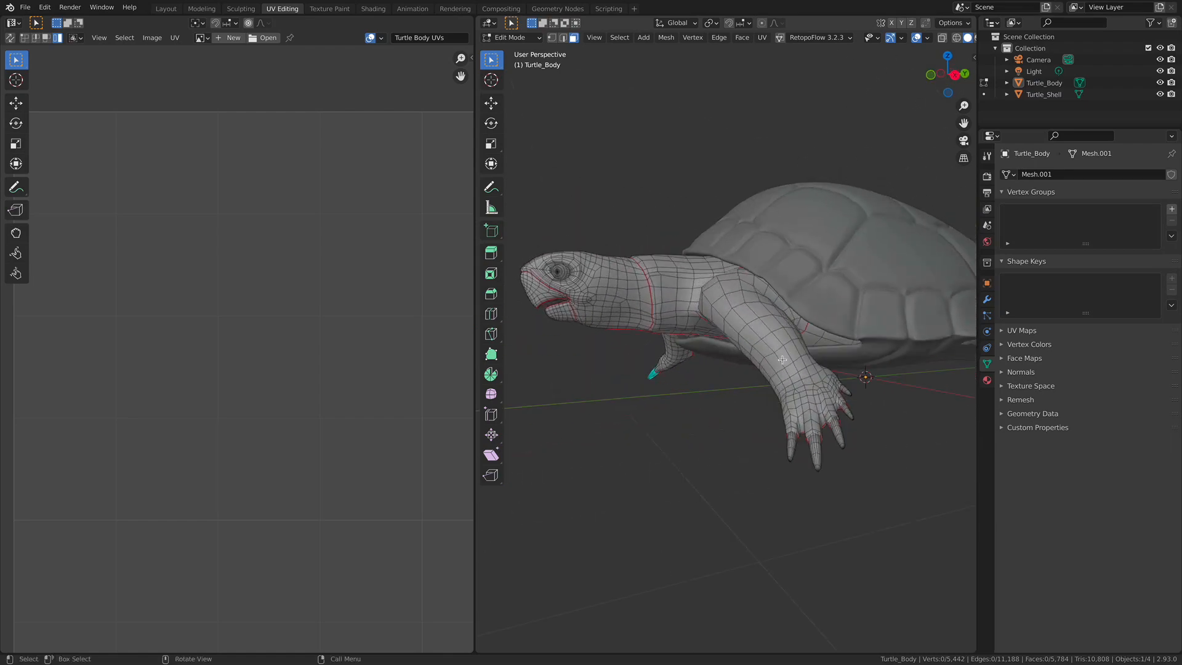
middle_click_drag(818, 372, 747, 385)
scroll(825, 354, "up", 5)
scroll(825, 354, "down", 5)
middle_click_drag(805, 343, 654, 389)
scroll(838, 374, "up", 3)
scroll(838, 374, "down", 5)
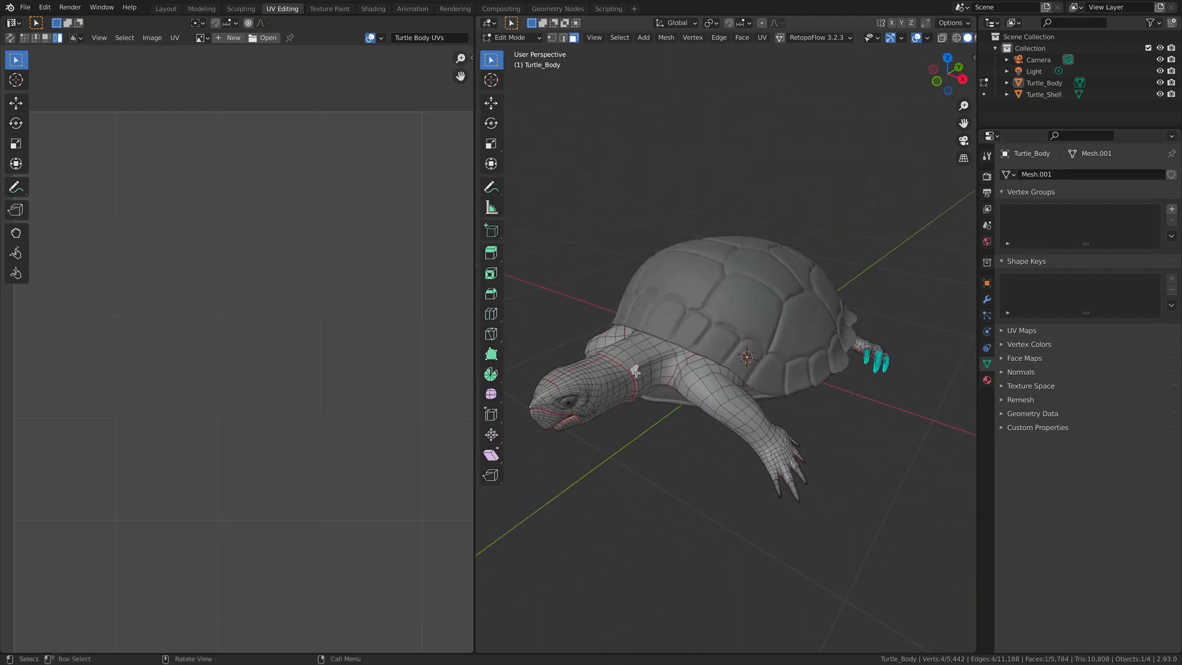
Step: Select everything linked to a face of the body, and deselect it again
key("ctrl+l")
scroll(391, 448, "down", 3)
scroll(322, 475, "up", 2)
middle_click_drag(640, 369, 662, 392)
left_click(587, 273)
middle_click_drag(600, 310, 635, 336)
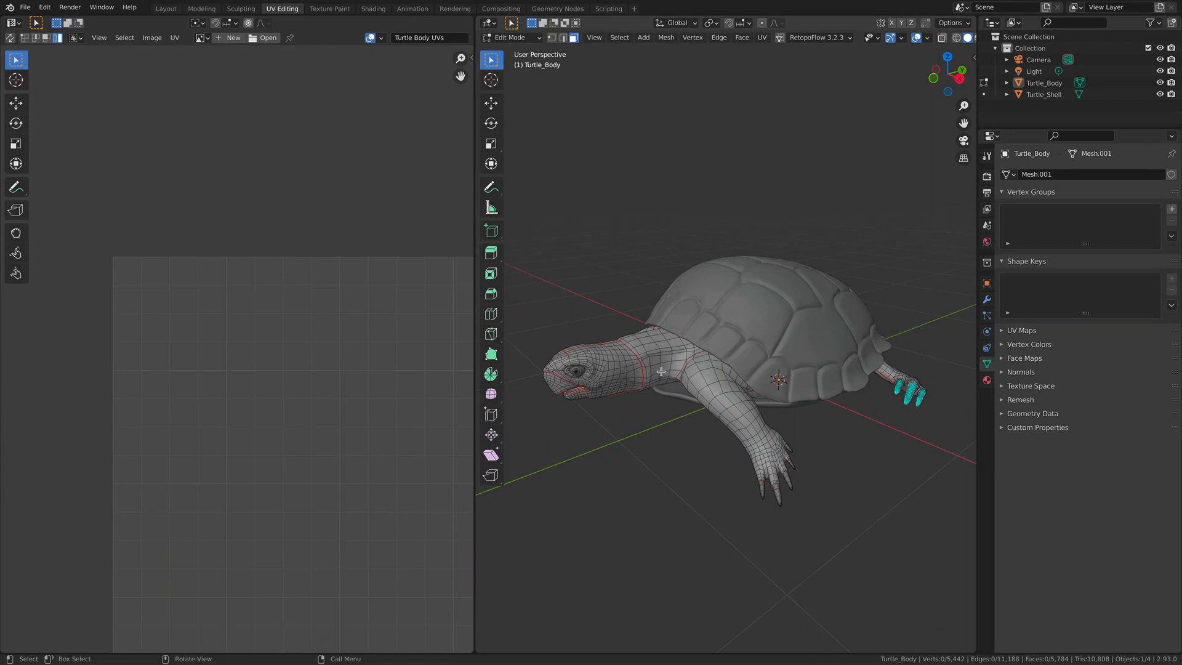
Step: Select the head, neck and front leg as regions bounded by seams, and clear the selection
key("l")
key("l")
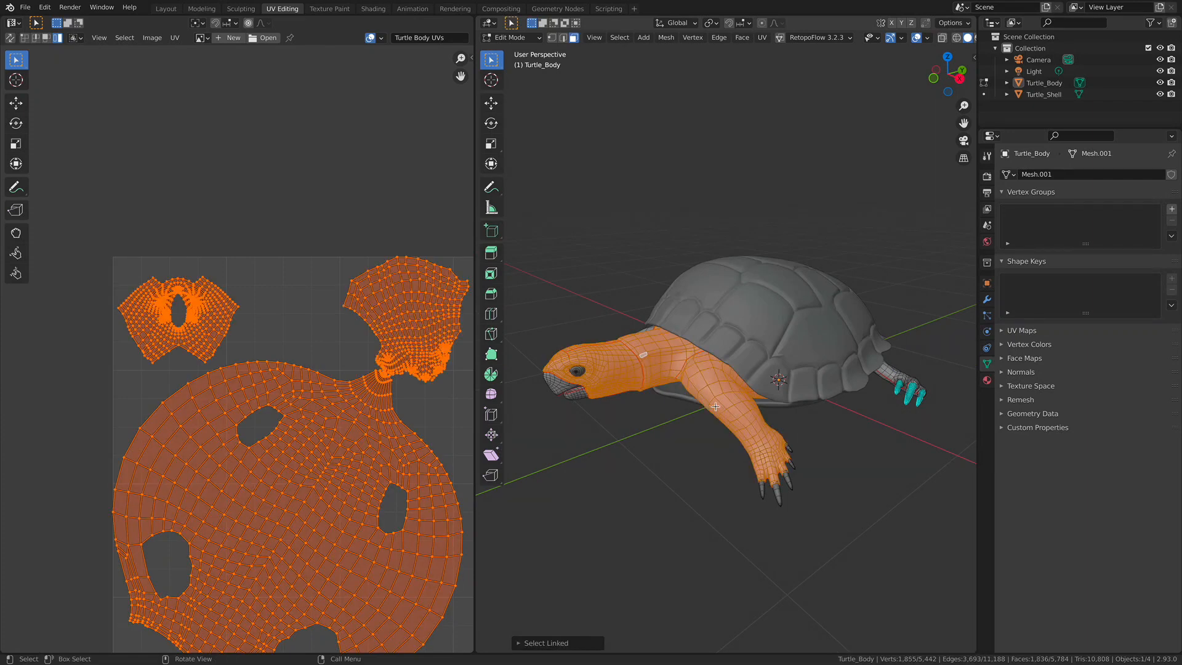
left_click(591, 310)
middle_click_drag(592, 310, 708, 391)
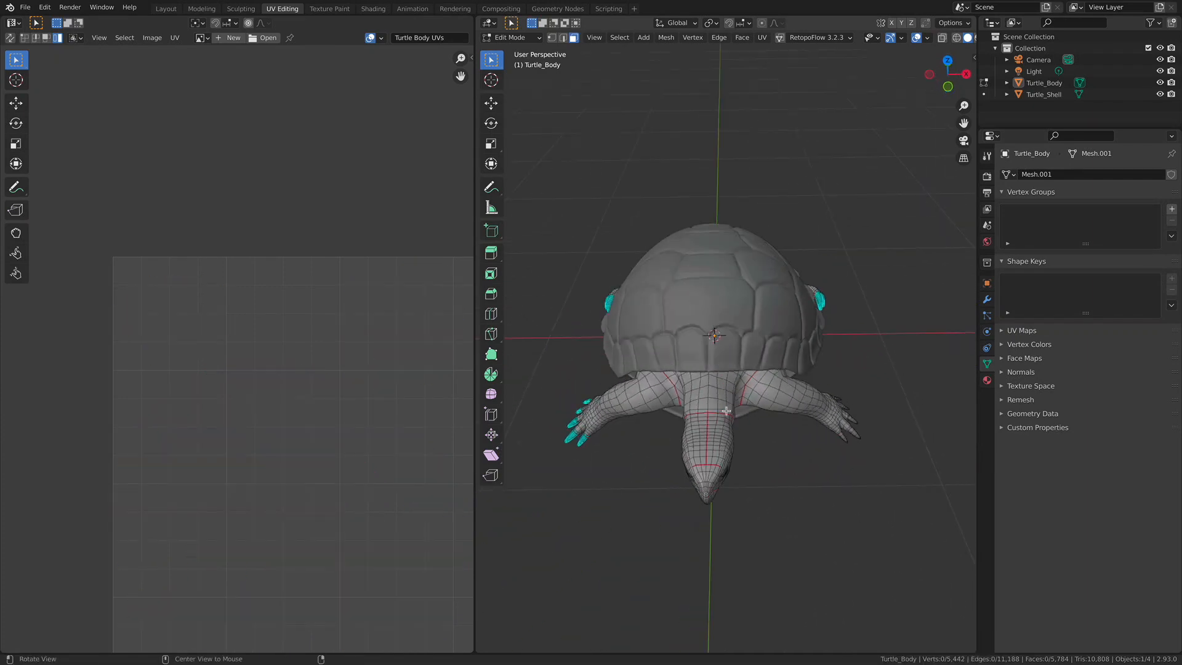
Step: Select the neck and head as seam-bounded regions to check their matching UV islands, and deselect them
key("l")
key("l")
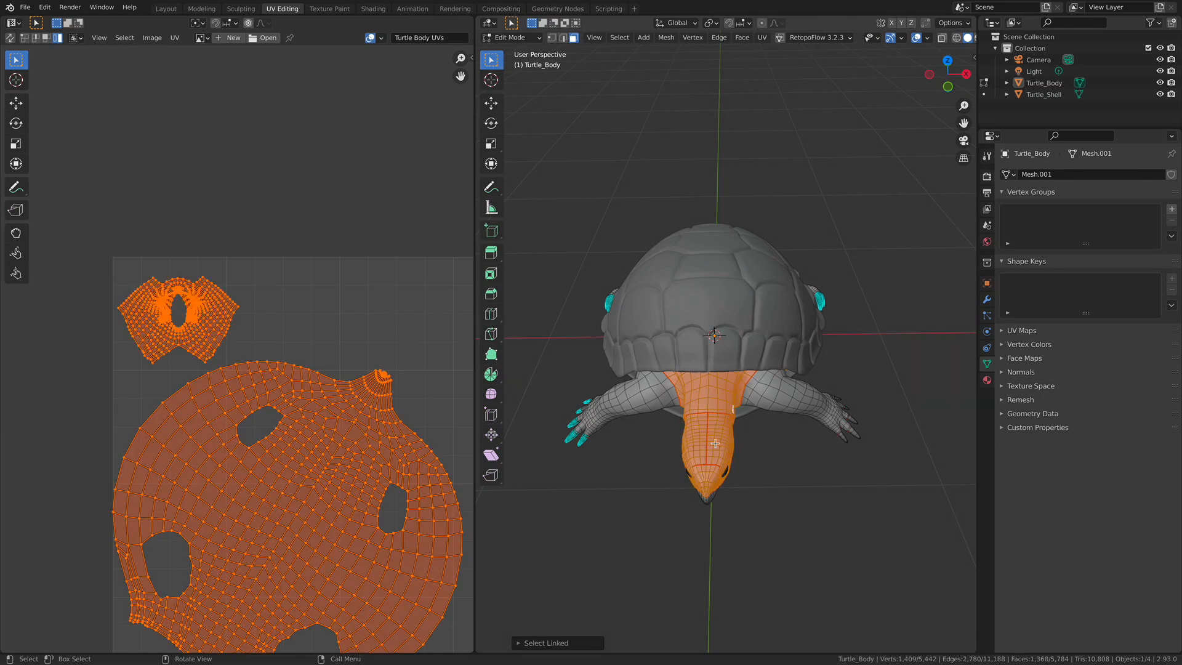
key("l")
left_click(755, 465)
Step: Select one front leg and the head in turn by their seams to check their UV islands, clearing each selection
key("l")
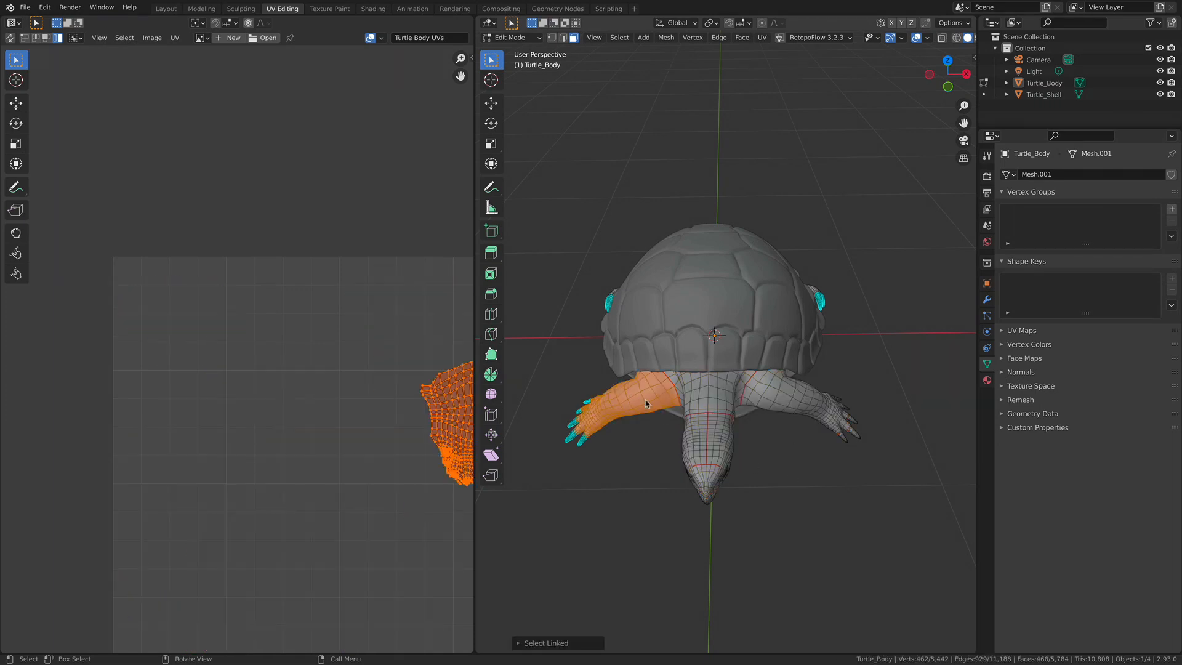
left_click(790, 485)
left_click_drag(357, 467, 317, 438, "ctrl+alt")
left_click_drag(317, 438, 160, 305, "alt")
left_click_drag(221, 357, 274, 373, "alt")
key("l")
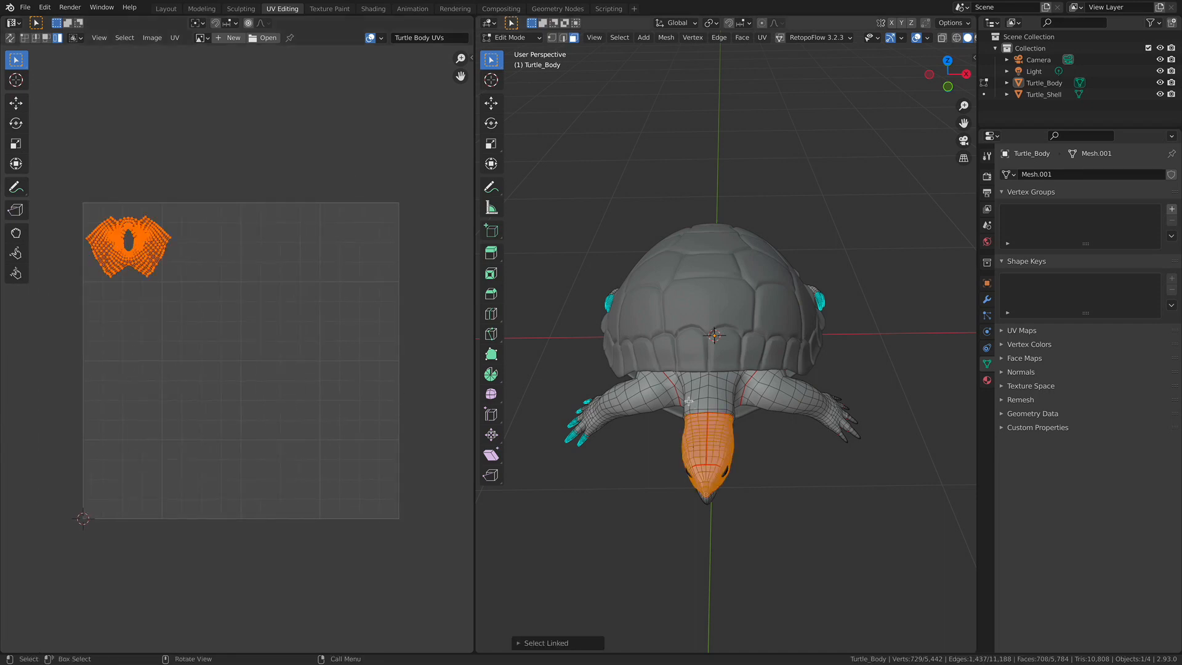
left_click(316, 322)
Step: Leave the body mesh deselected and return to the Sculpting workspace with the turtle body in Sculpt Mode
left_click_drag(792, 381, 697, 314, "alt")
left_click(591, 280)
left_click_drag(621, 301, 669, 364, "alt")
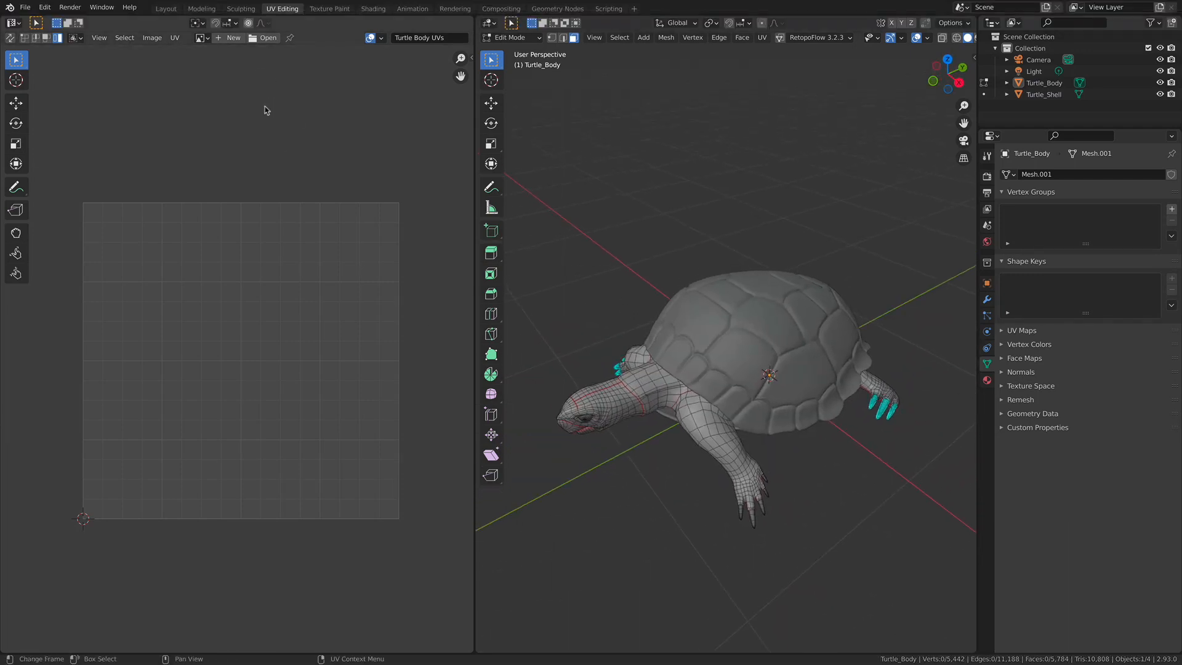
left_click(245, 13)
left_click_drag(496, 298, 523, 321, "alt")
mouse_move(523, 321)
left_mouse_down("ctrl+alt")
mouse_move(554, 323)
mouse_move(567, 290)
mouse_move(511, 317)
mouse_move(433, 319)
mouse_move(542, 361)
left_mouse_up("ctrl+alt")
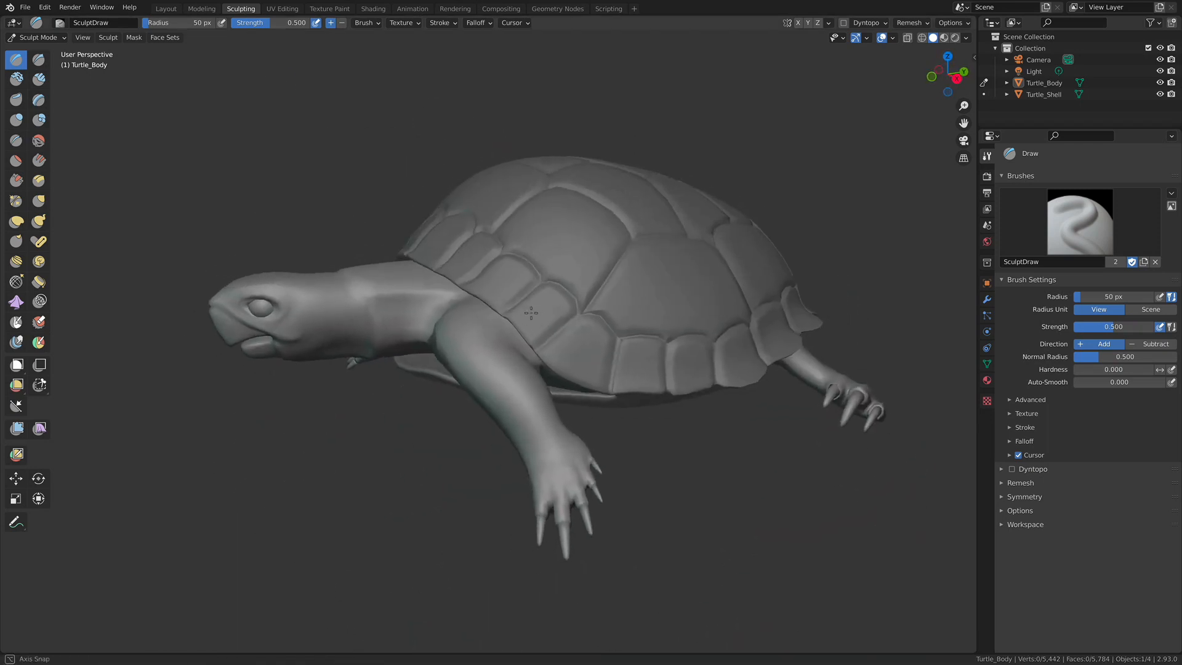